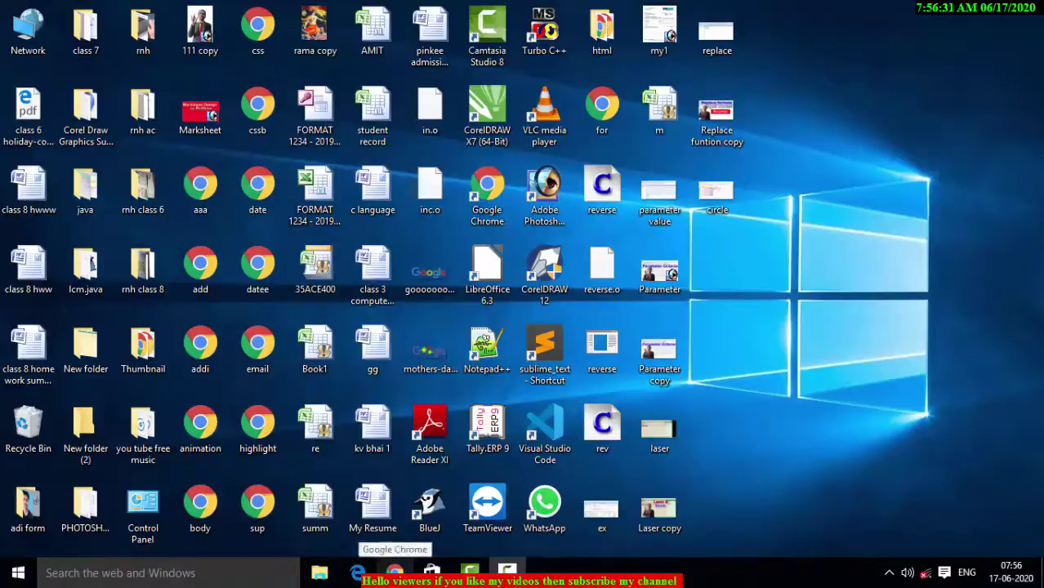
- Refresh the desktop, then launch Excel by searching 'exce' from the Start menu
right_click(885, 159)
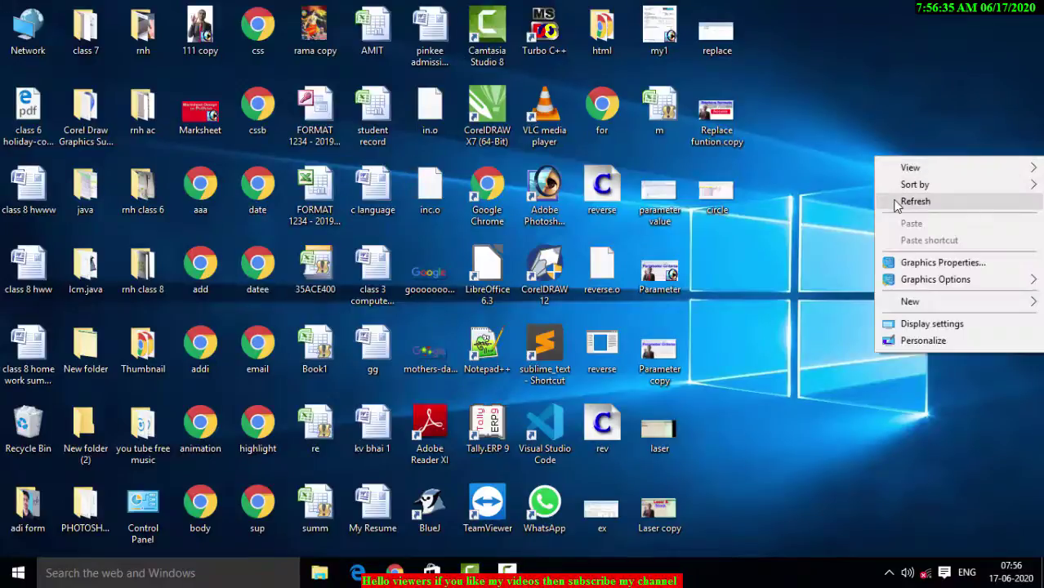
left_click(898, 206)
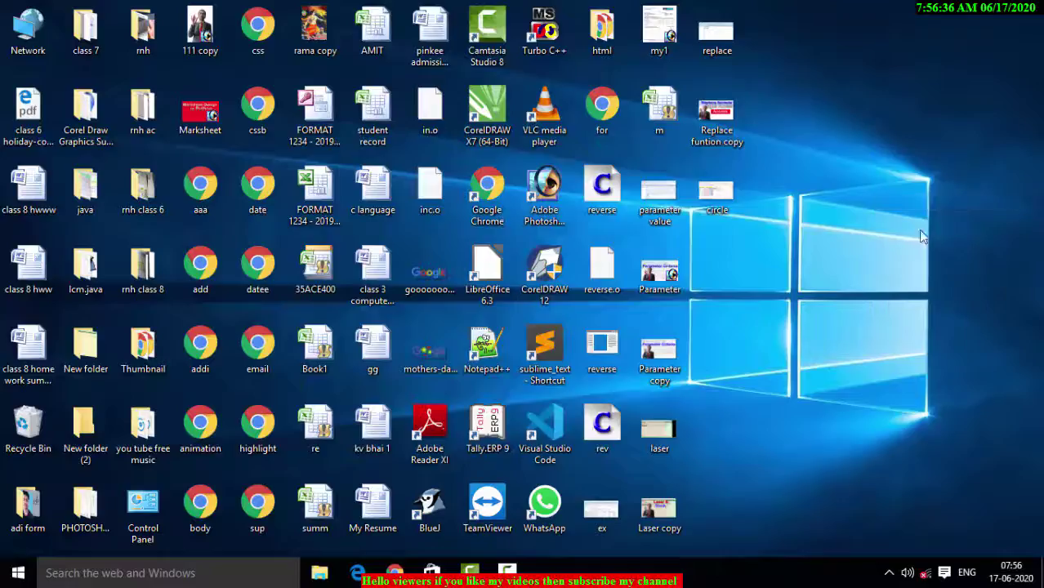
left_click(17, 574)
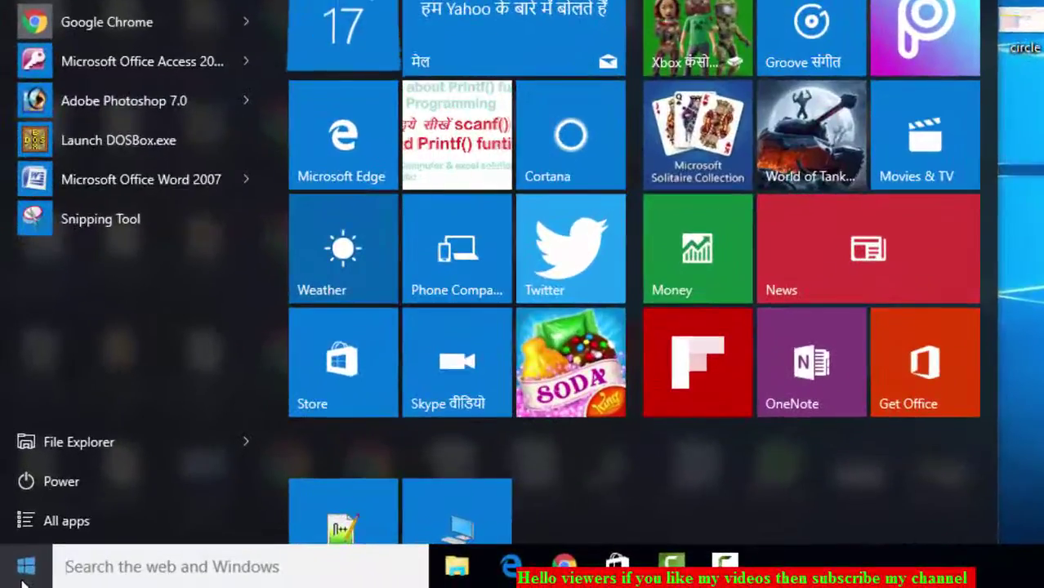
type("exce")
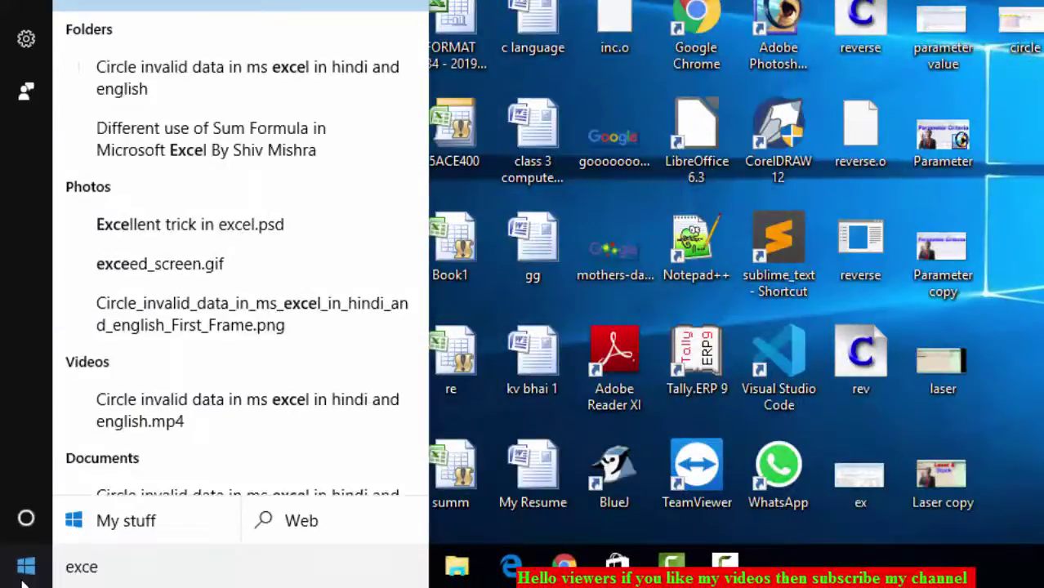
left_click(135, 4)
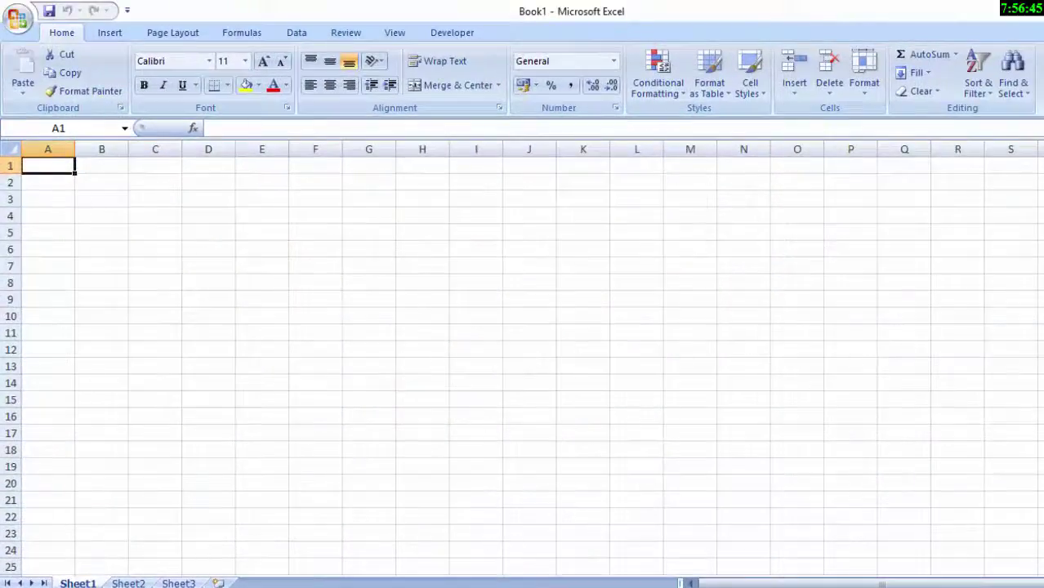
- Fill B1:D11 with =RANDBETWEEN(1,90) random whole numbers
scroll(231, 278, "up", 4, "ctrl")
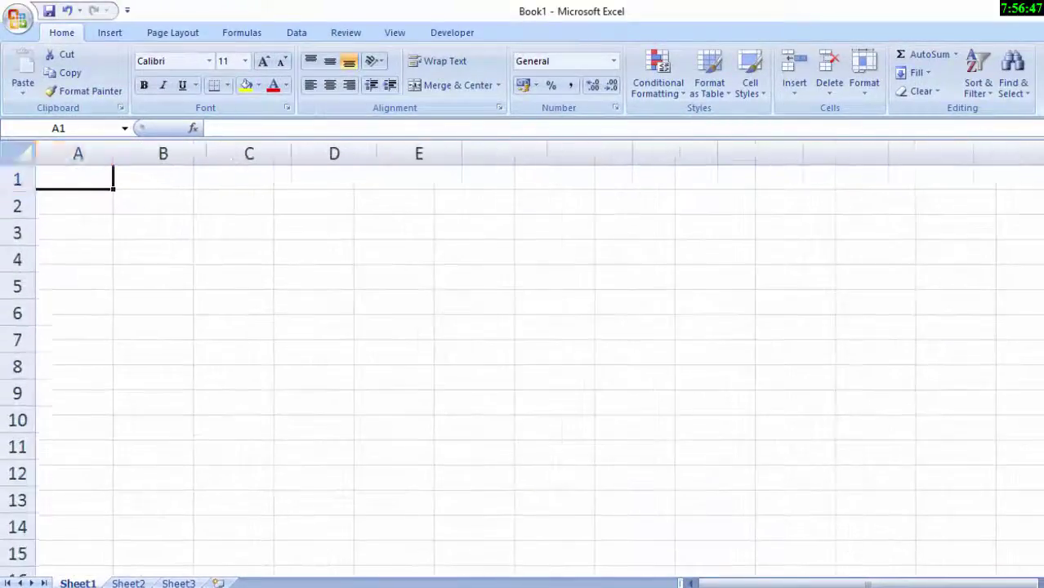
left_click(163, 183)
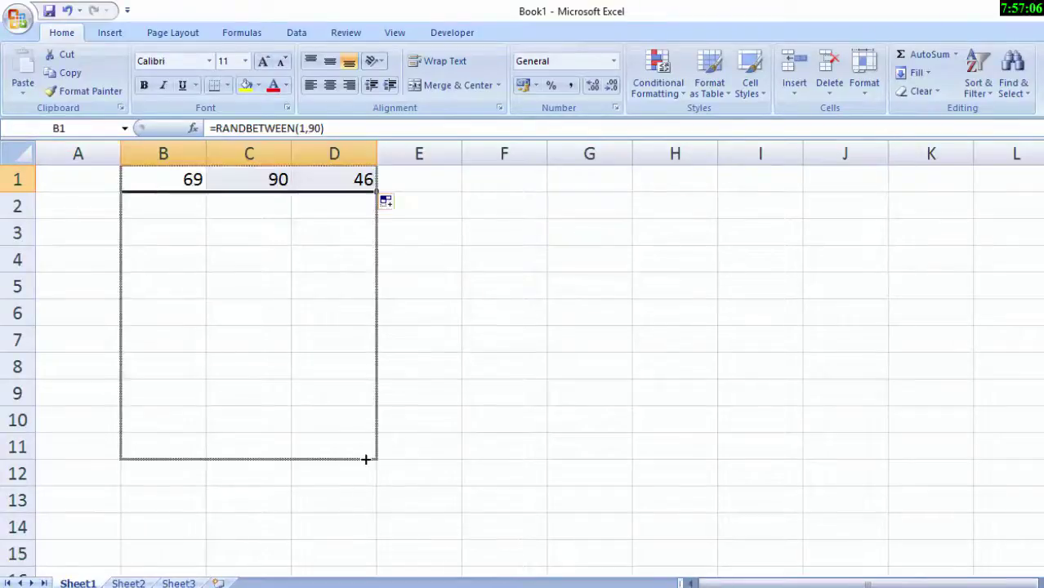
key("ctrl+d")
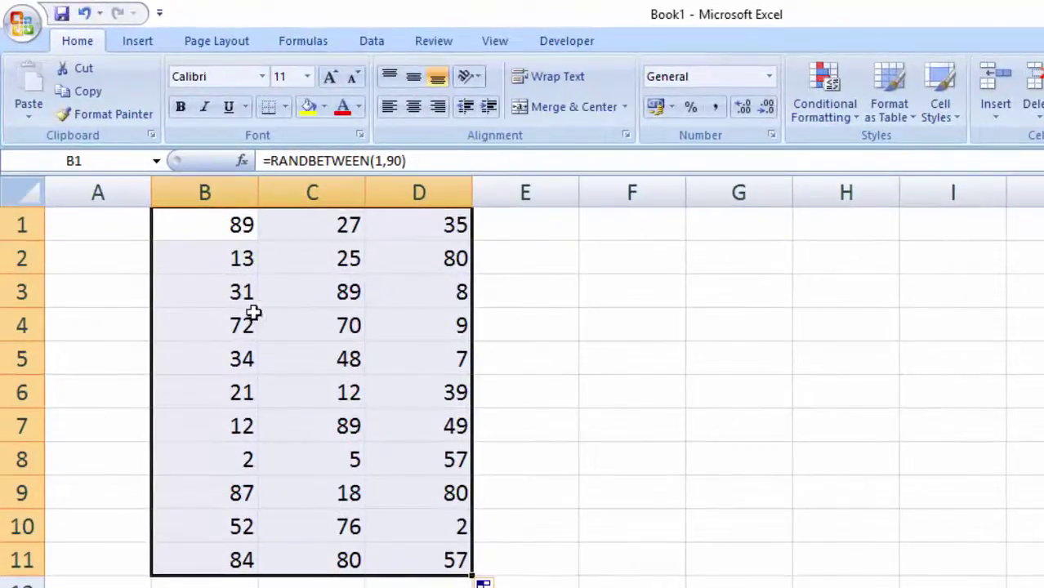
- Copy the random numbers and Paste Special them as Values over the same range
right_click(255, 301)
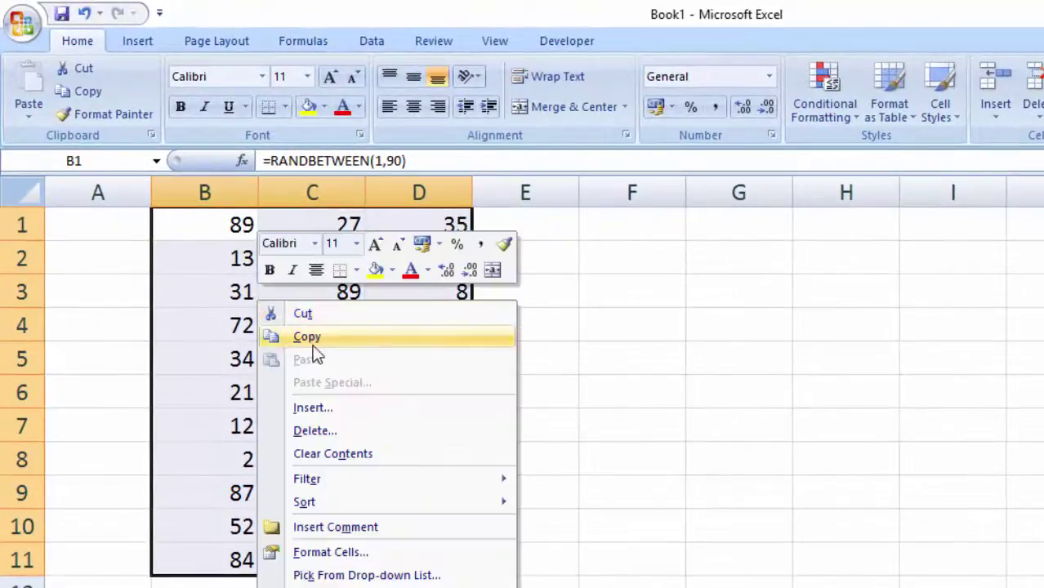
left_click(278, 341)
right_click(314, 346)
left_click(347, 429)
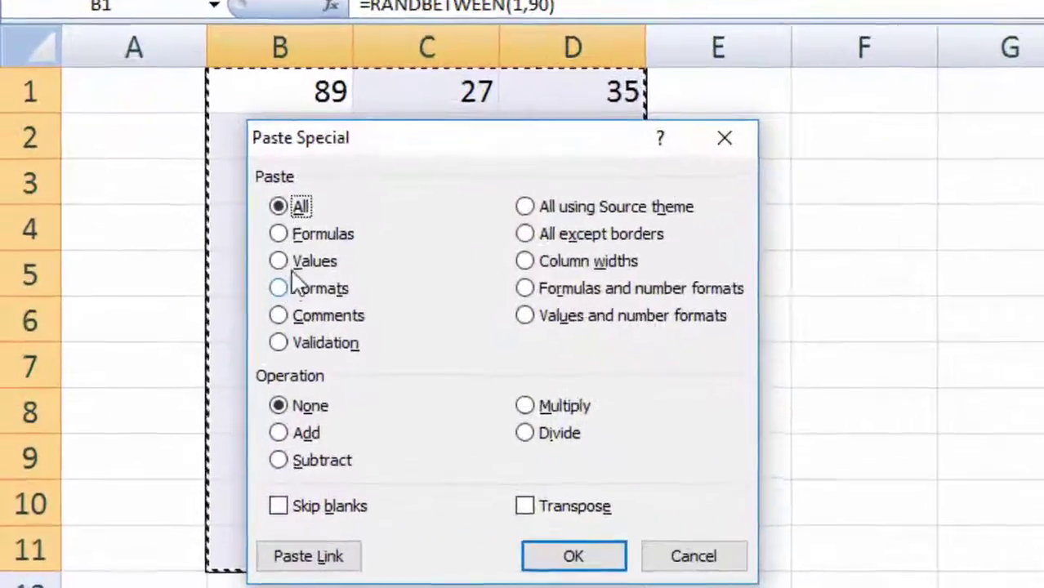
left_click(225, 346)
left_click(663, 551)
left_click(704, 579)
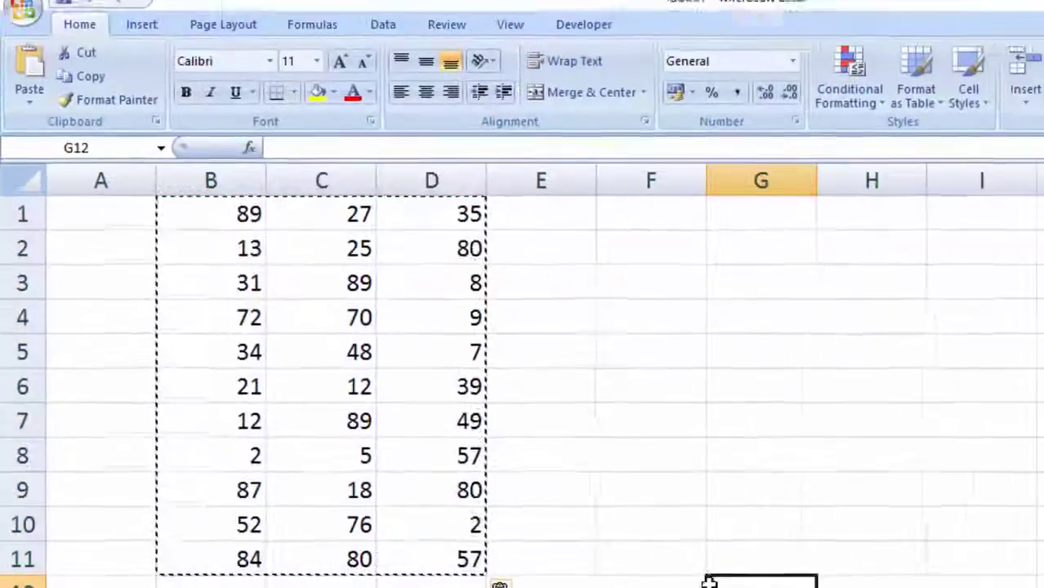
- Apply All Borders to the selected B1:D11 number table
left_click(670, 564)
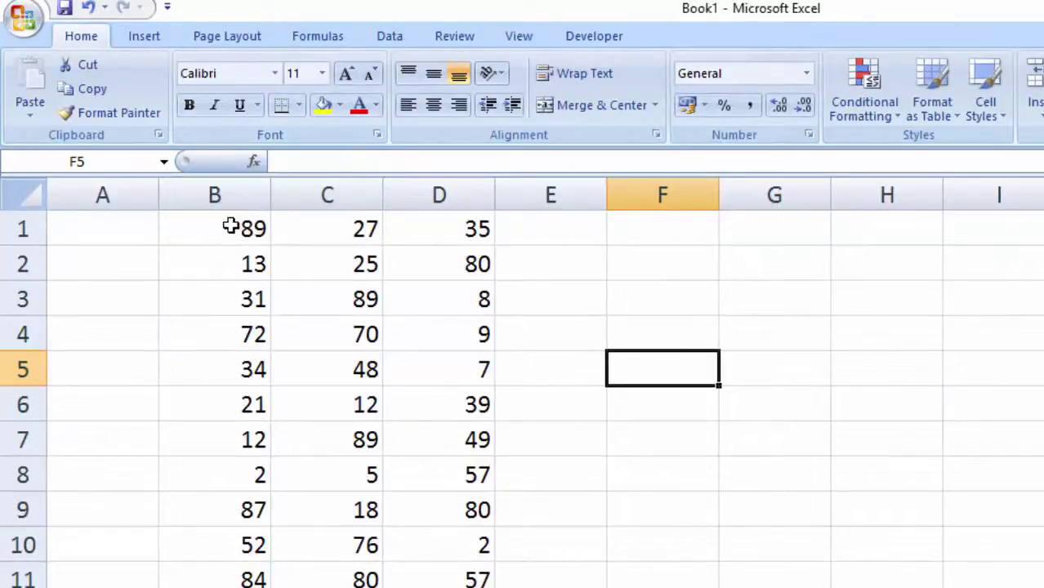
left_click_drag(230, 227, 364, 372)
left_click_drag(389, 408, 441, 580)
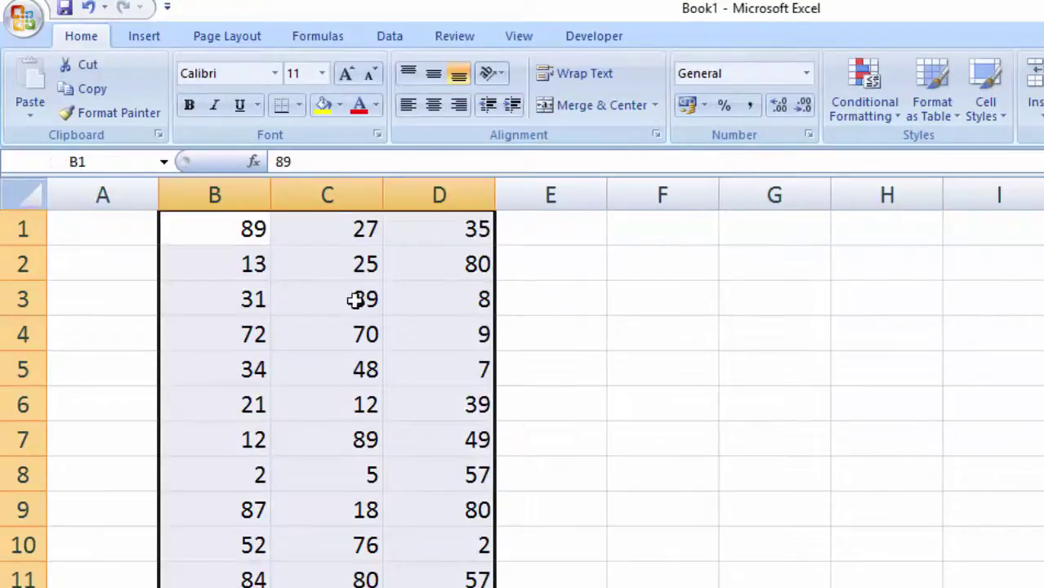
left_click(299, 106)
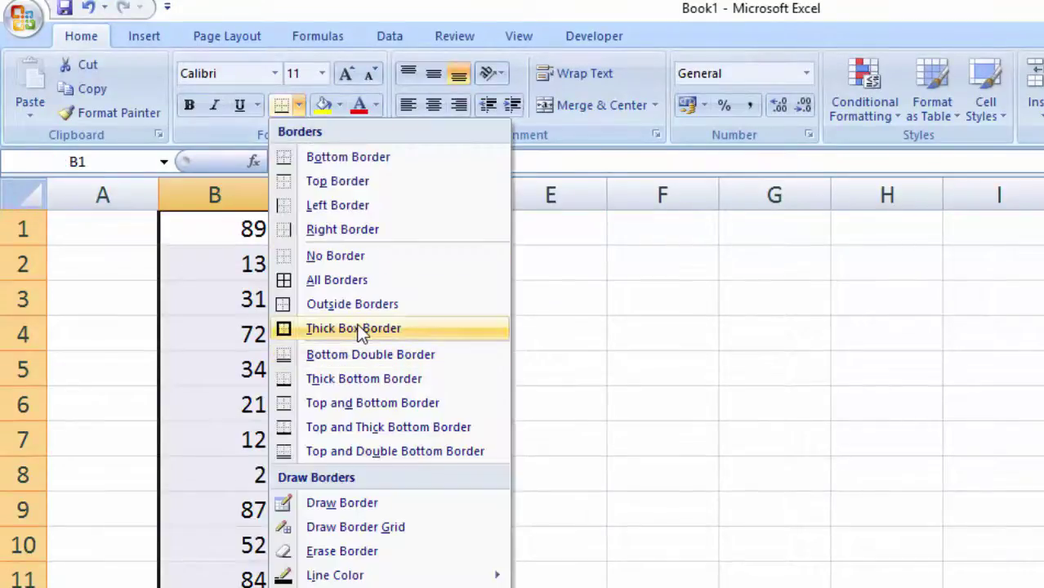
left_click(359, 288)
left_click(576, 462)
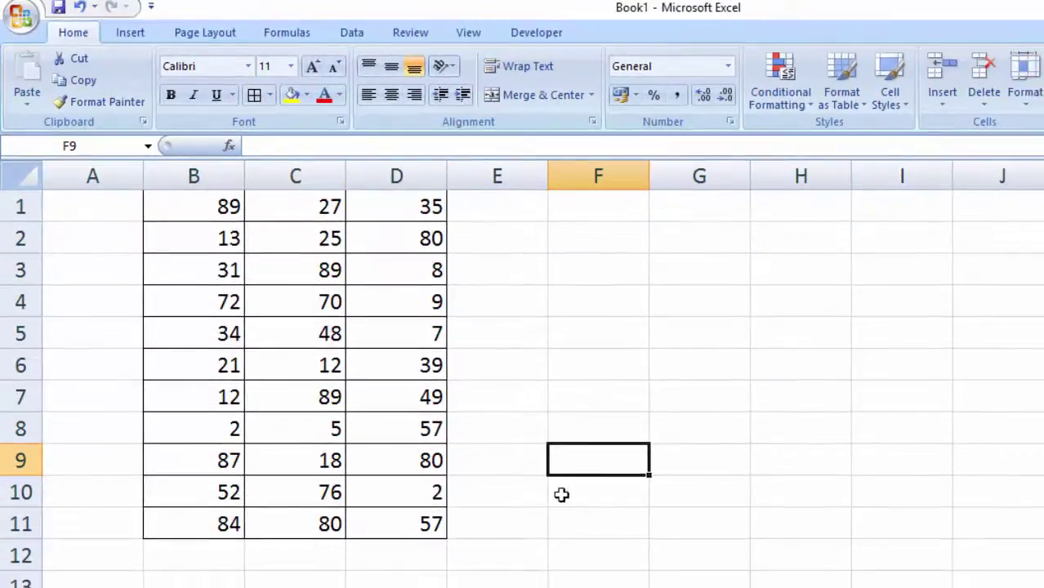
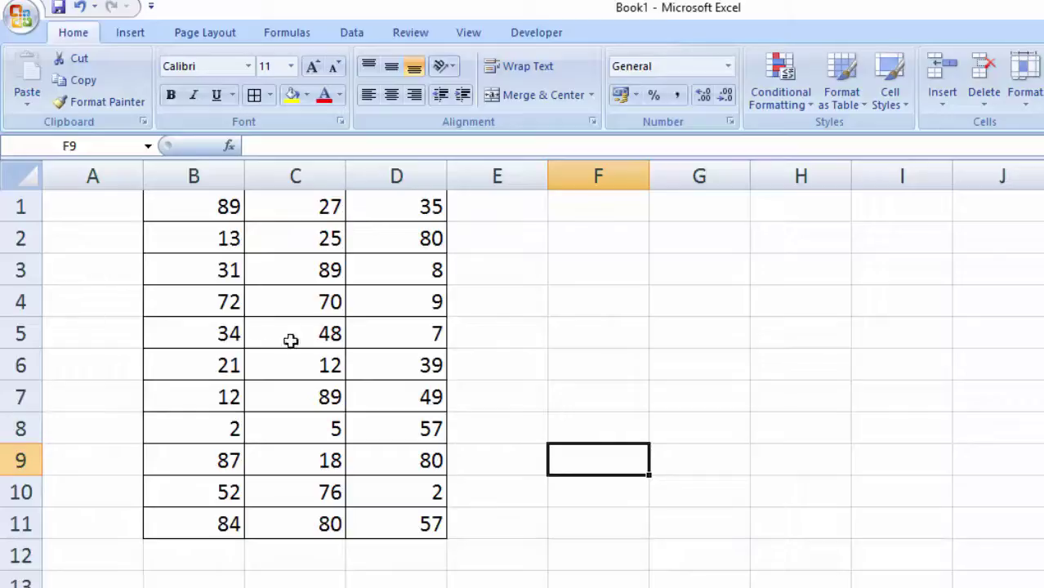
- Open the Visual Basic editor from the Developer tab and insert a new Module1
left_click(531, 33)
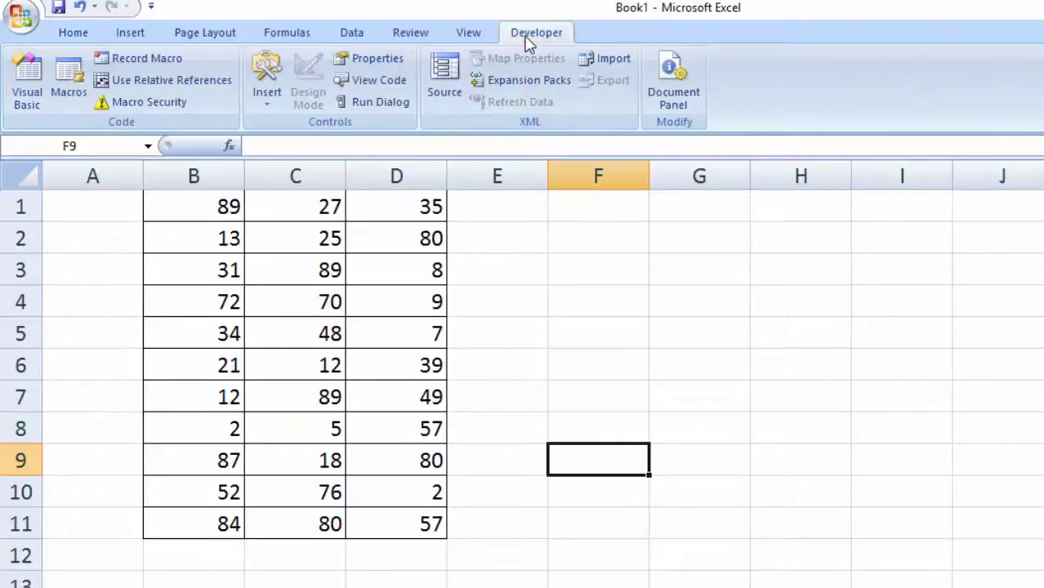
left_click(24, 78)
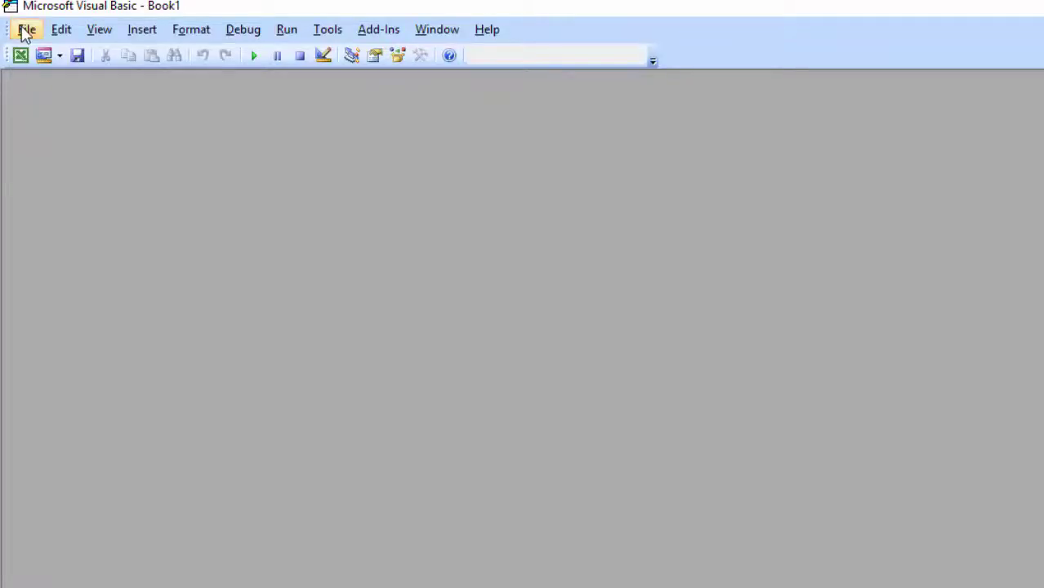
key("alt+i")
key("m")
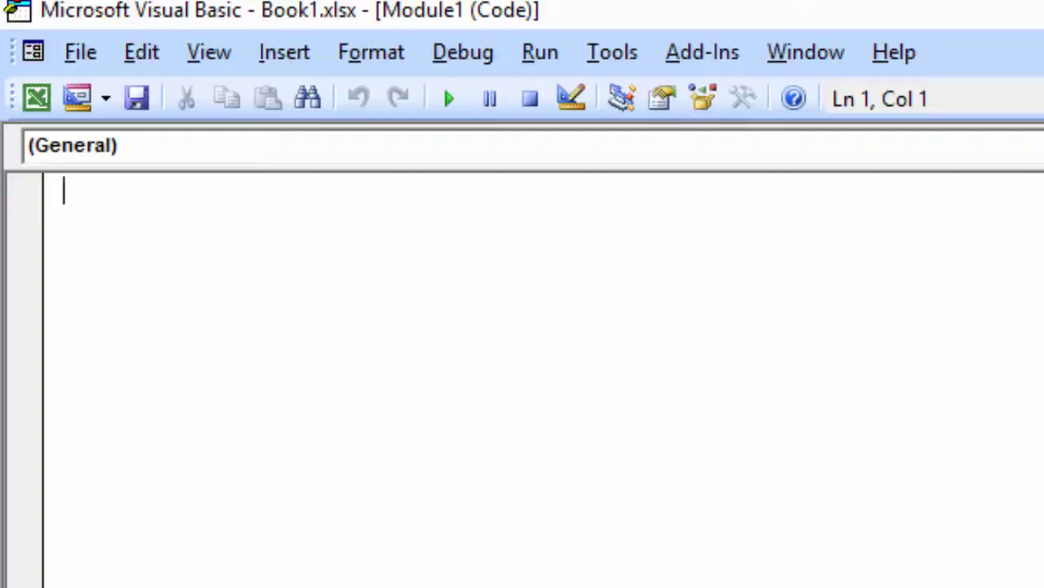
- Write the Private Sub Command_click() header and declare Dim LRow As Integer
type("Pr")
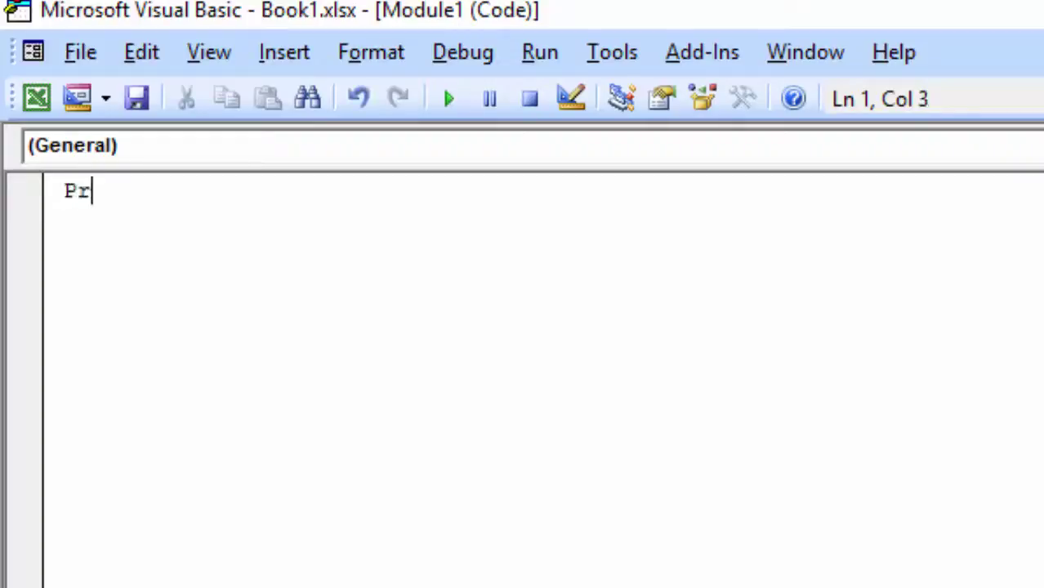
type("ivate")
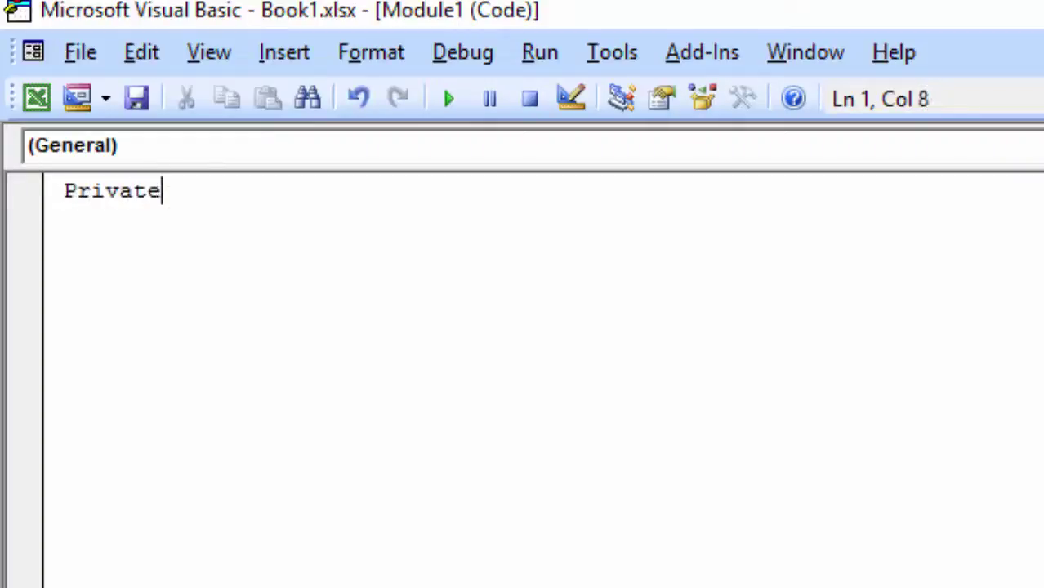
type(" S")
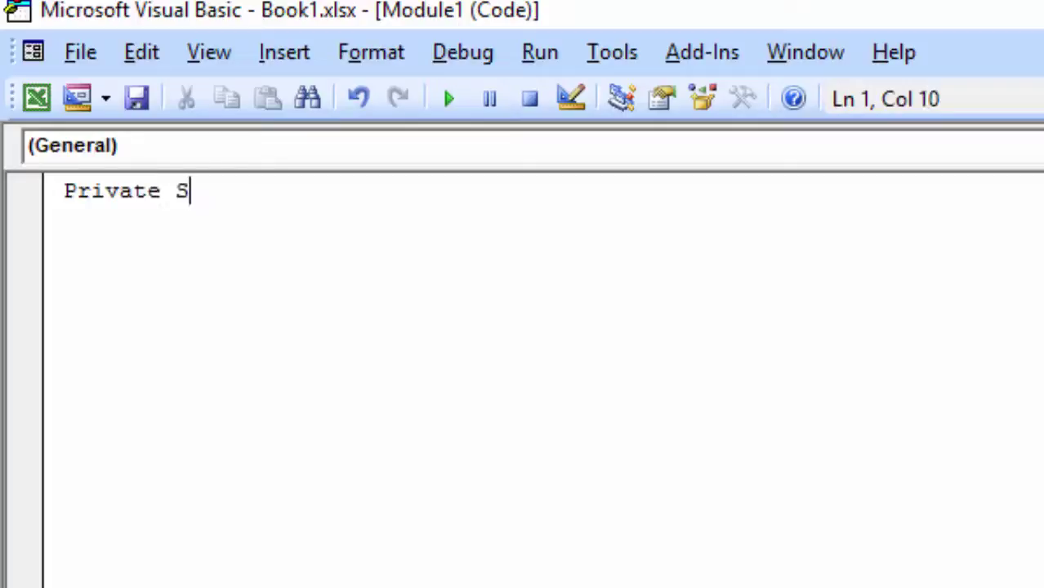
type("ub ")
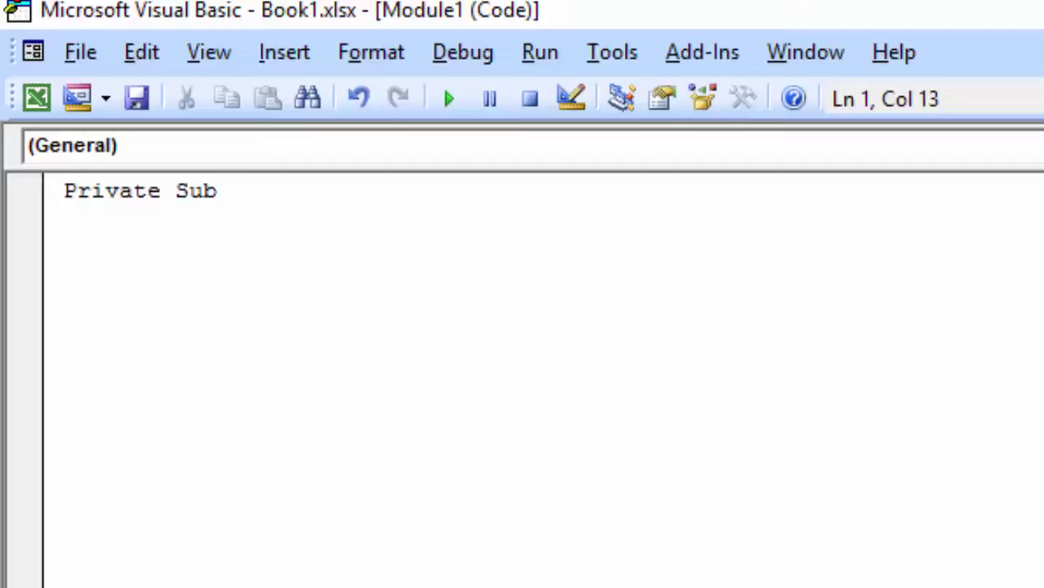
type("Command")
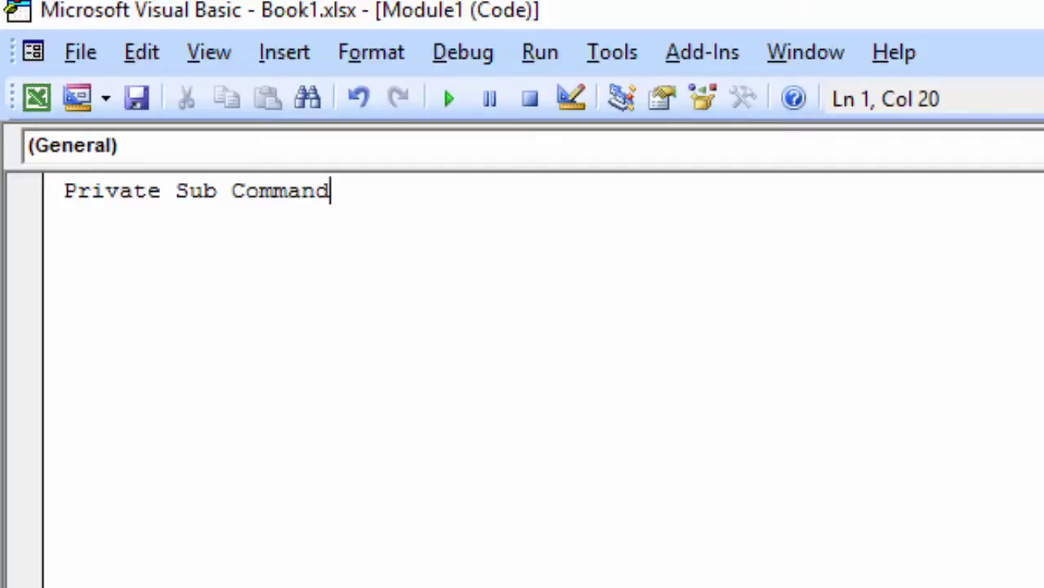
type("_")
type("click()")
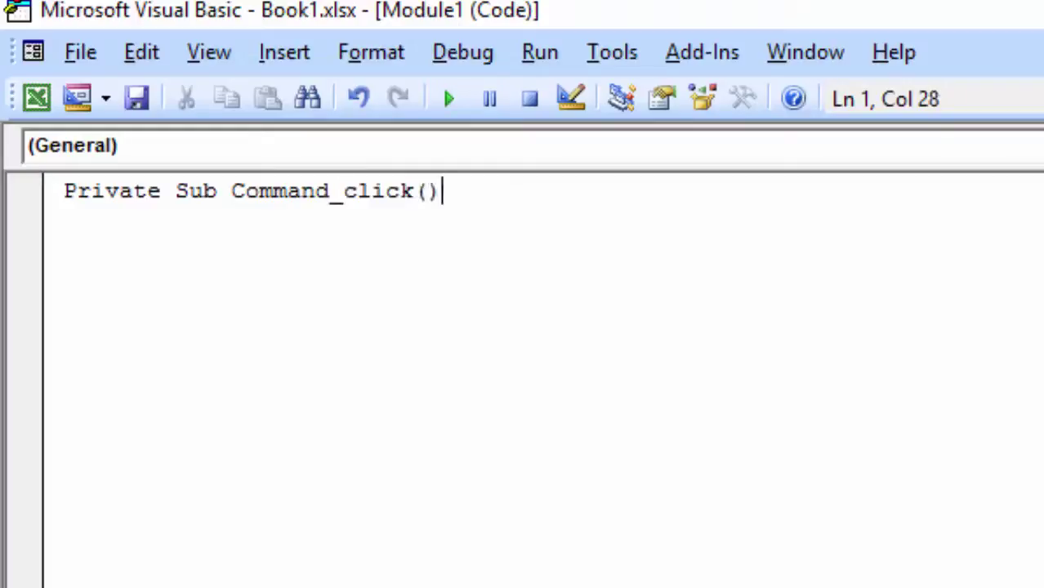
key("Return")
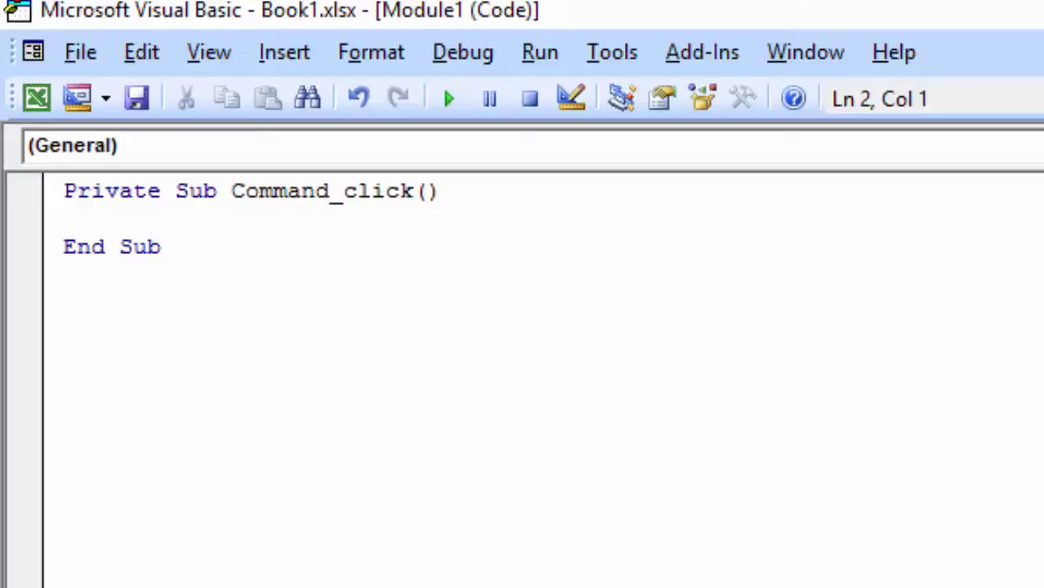
type("Dim")
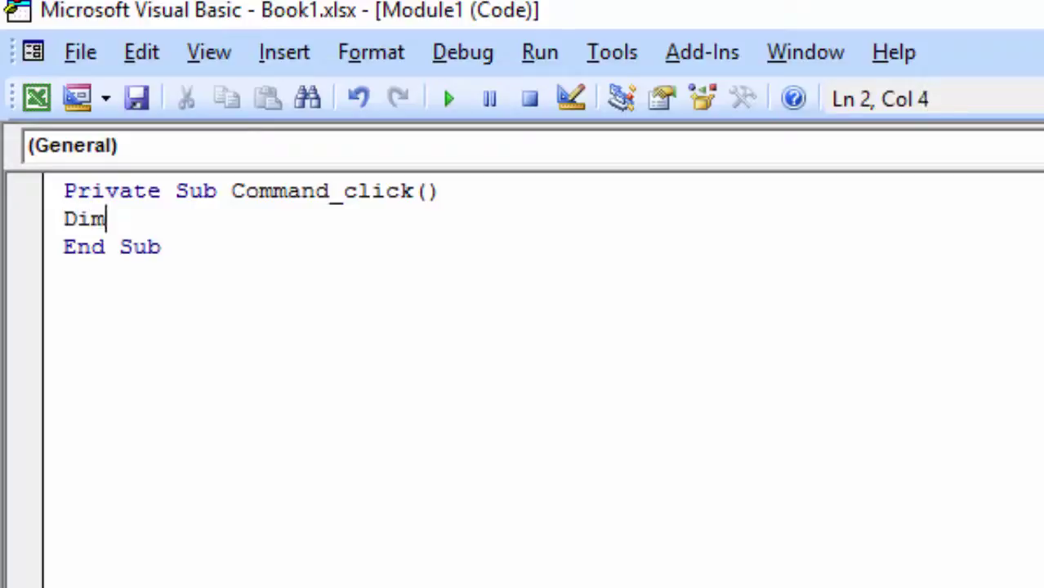
type(" L")
type("R")
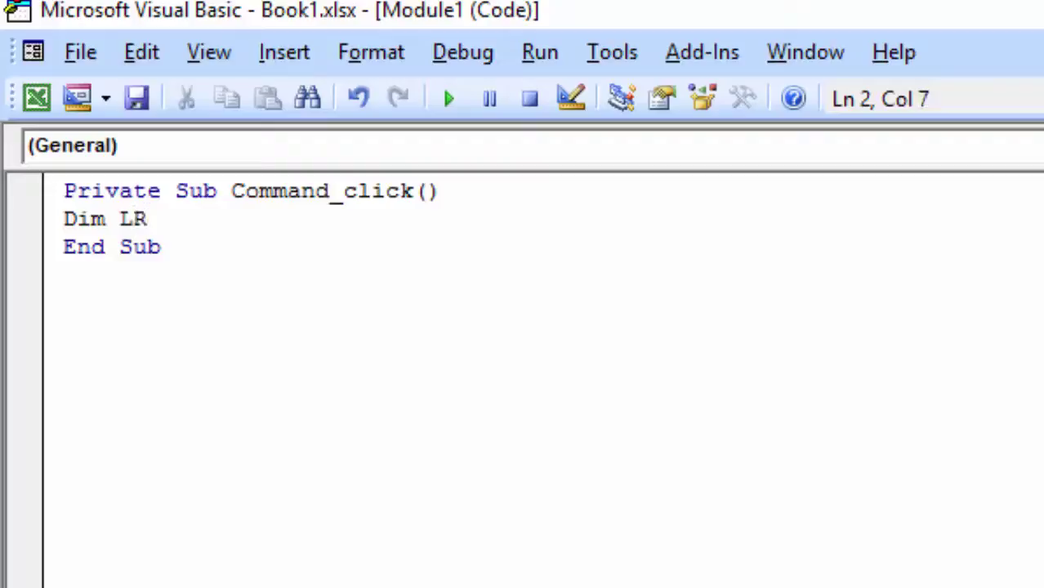
type("ow")
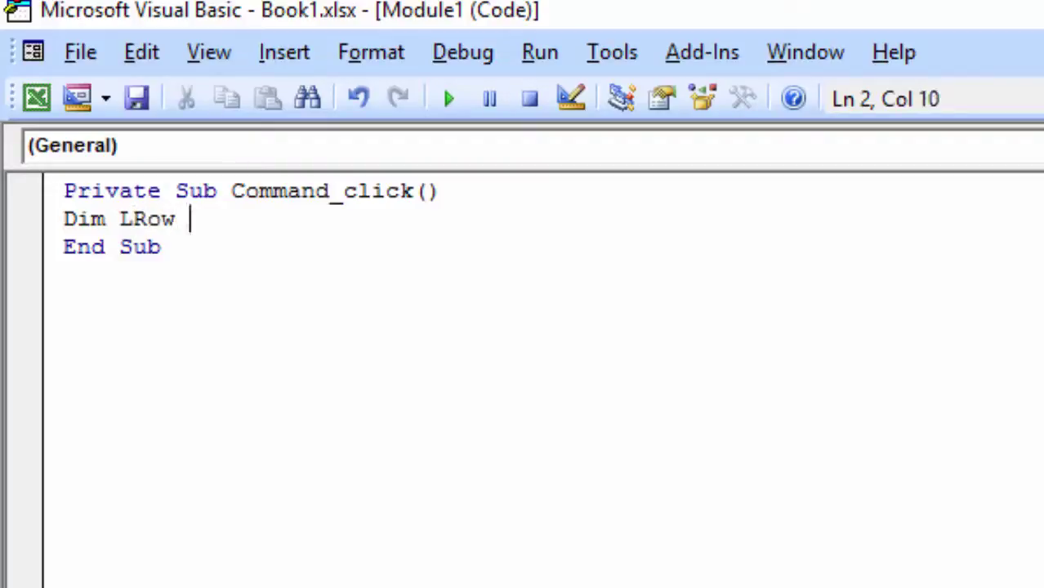
type(" As")
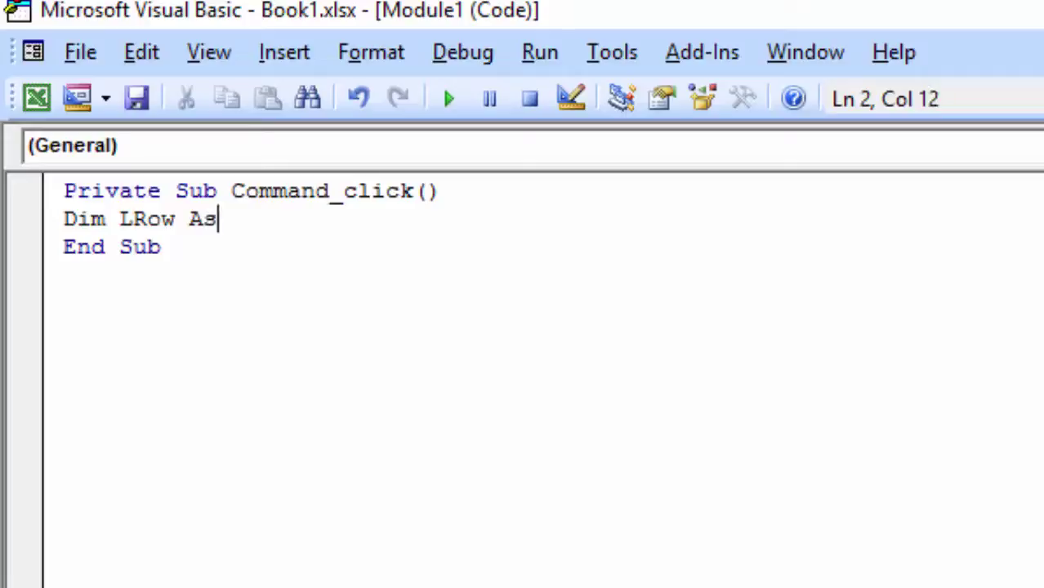
type(" Int")
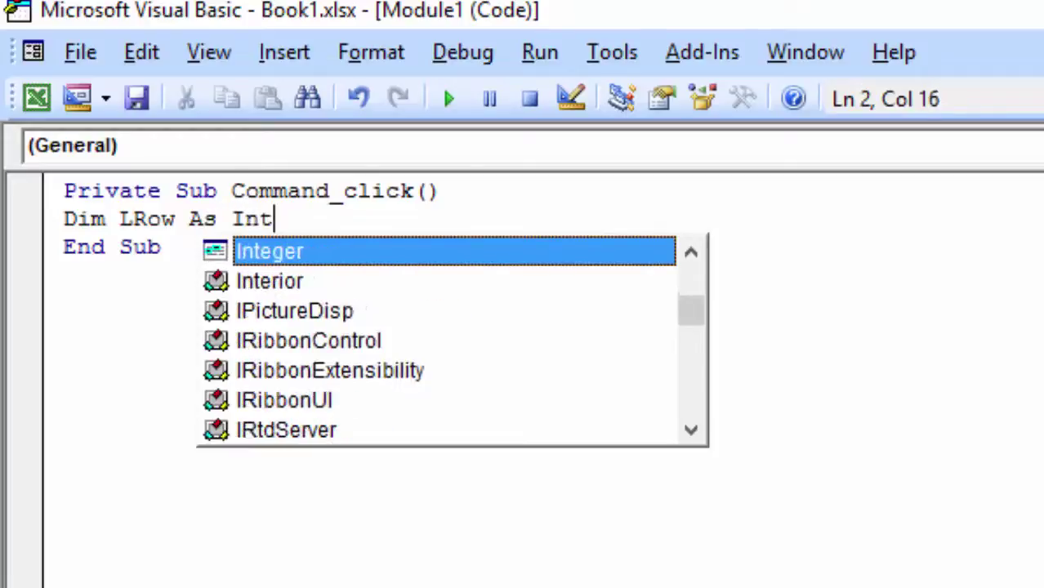
type("eger")
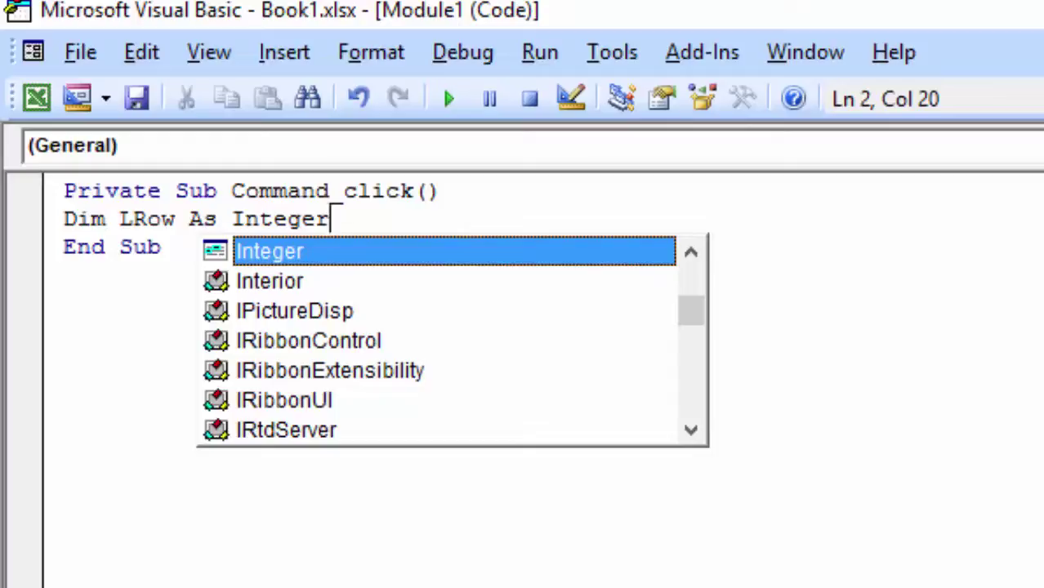
key("Return")
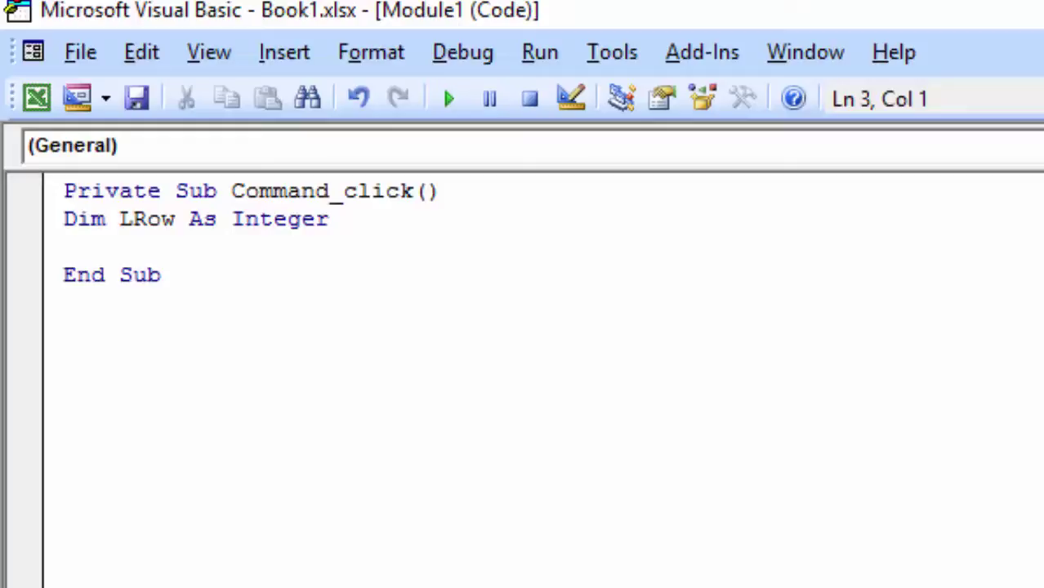
- Enter LRow = Worksheets("Data").Cells(Rows.Count, 2).End(xlUp).Row on one line, then start the next line
type("LR")
type("ow")
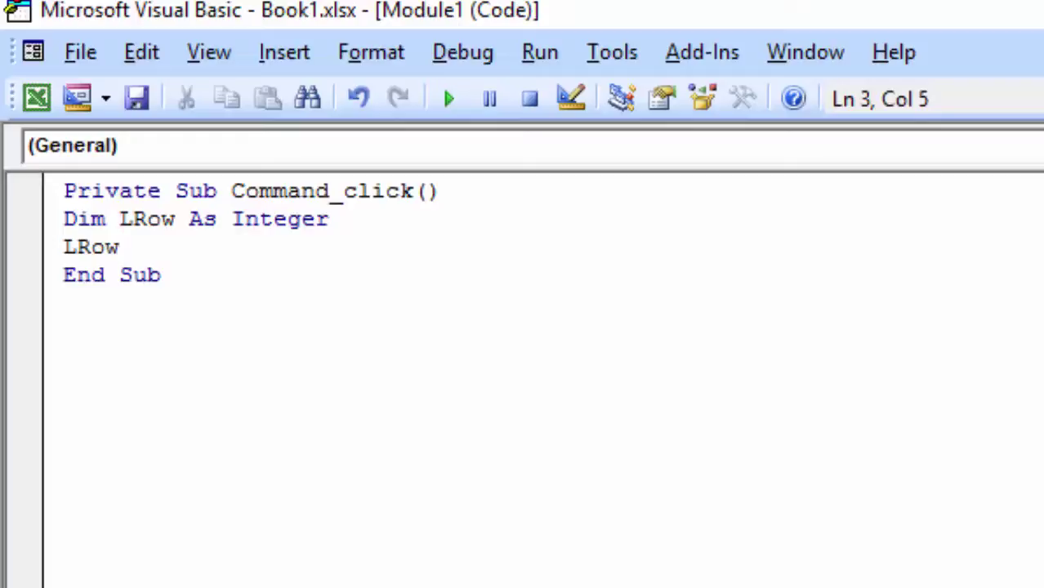
type(" = ")
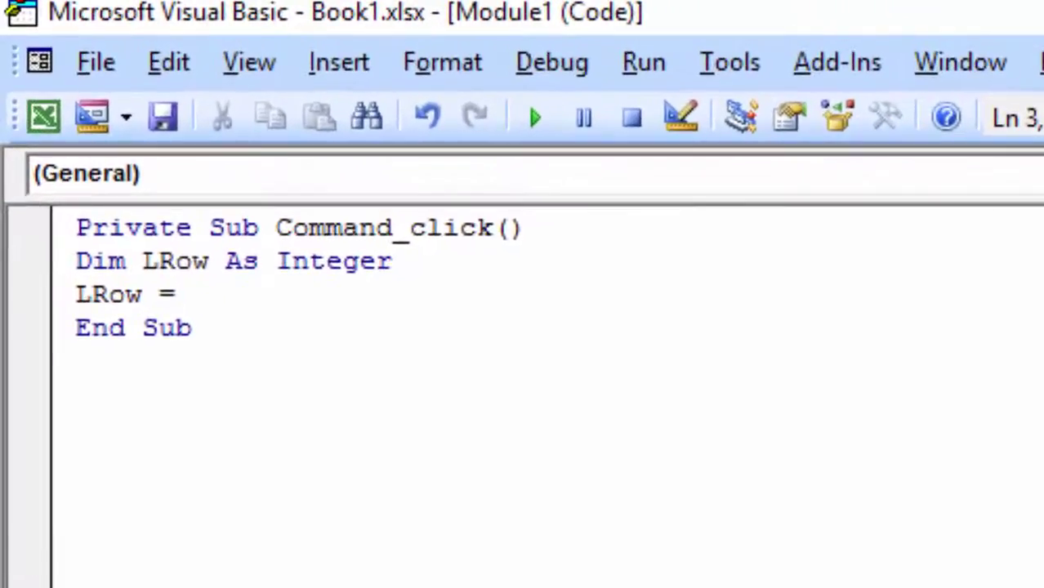
type("Worl")
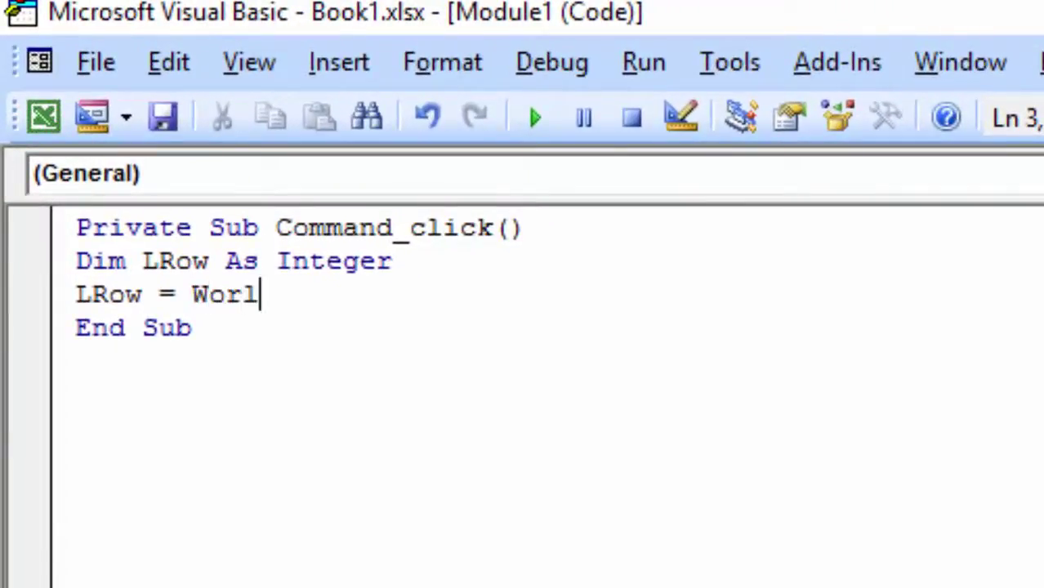
key("BackSpace")
type("ksh")
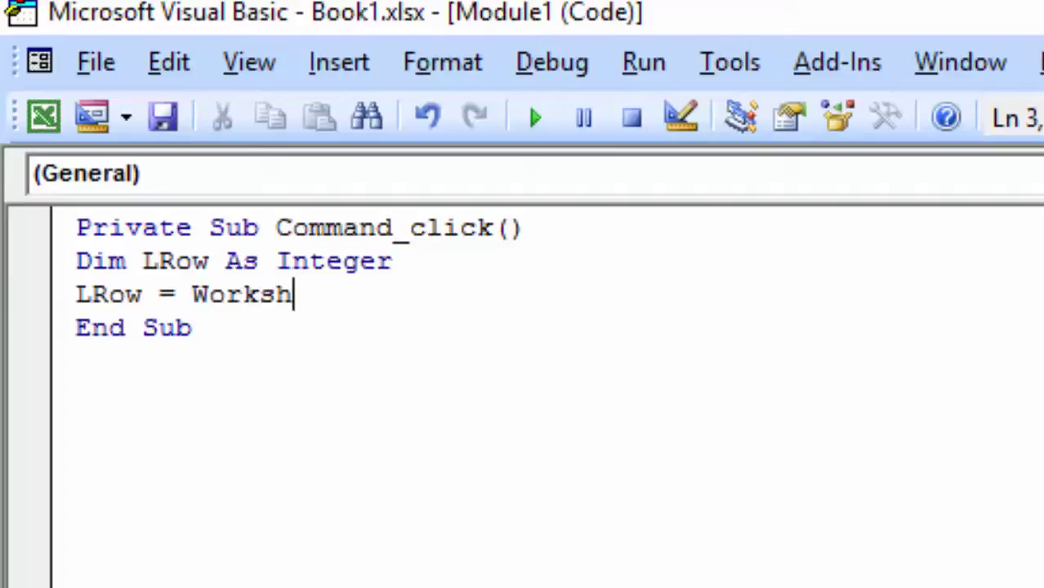
type("eets")
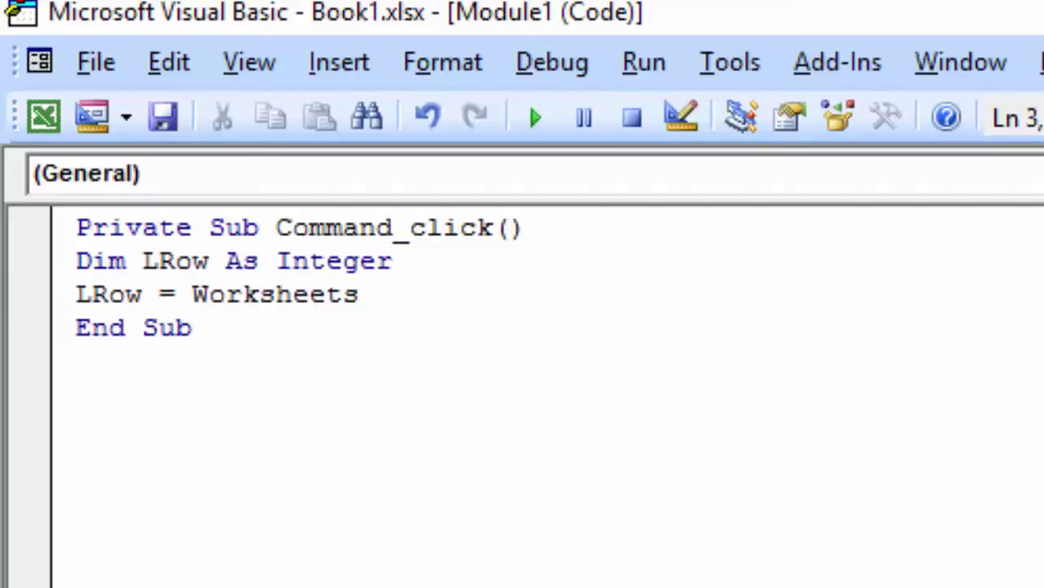
type("(\"")
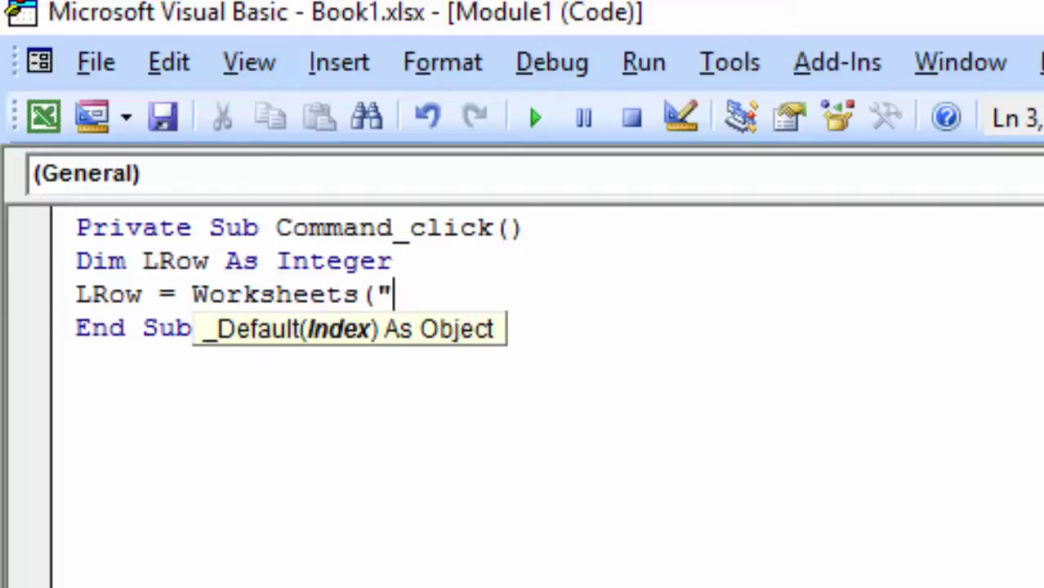
type("Data")
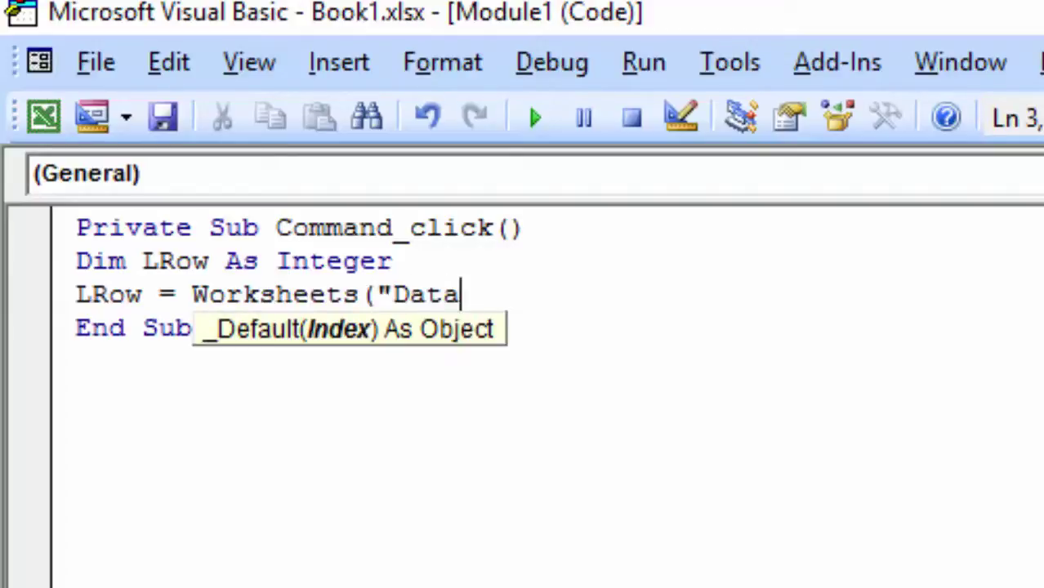
type("\")")
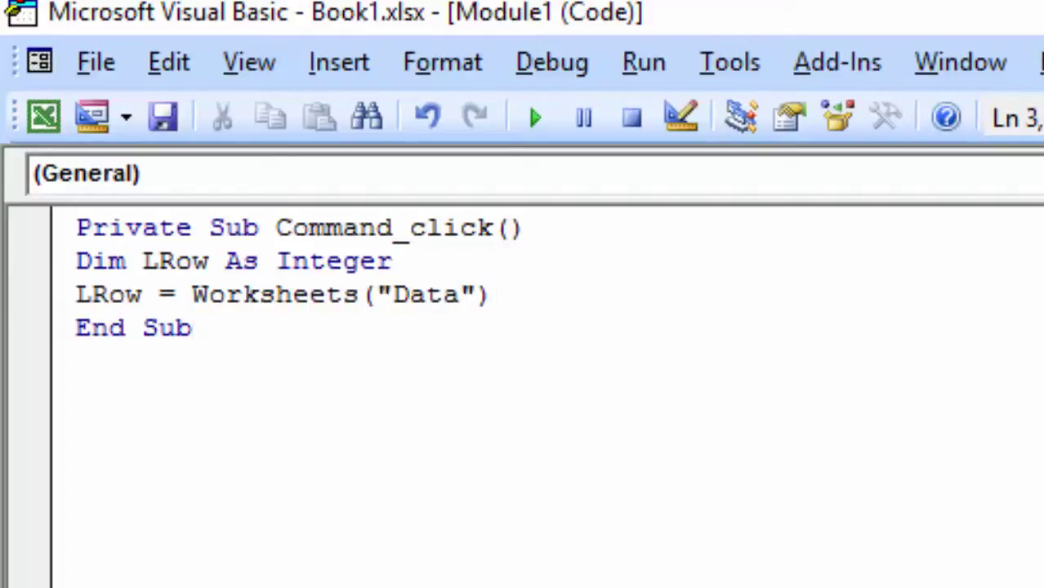
type(".c")
type("ells")
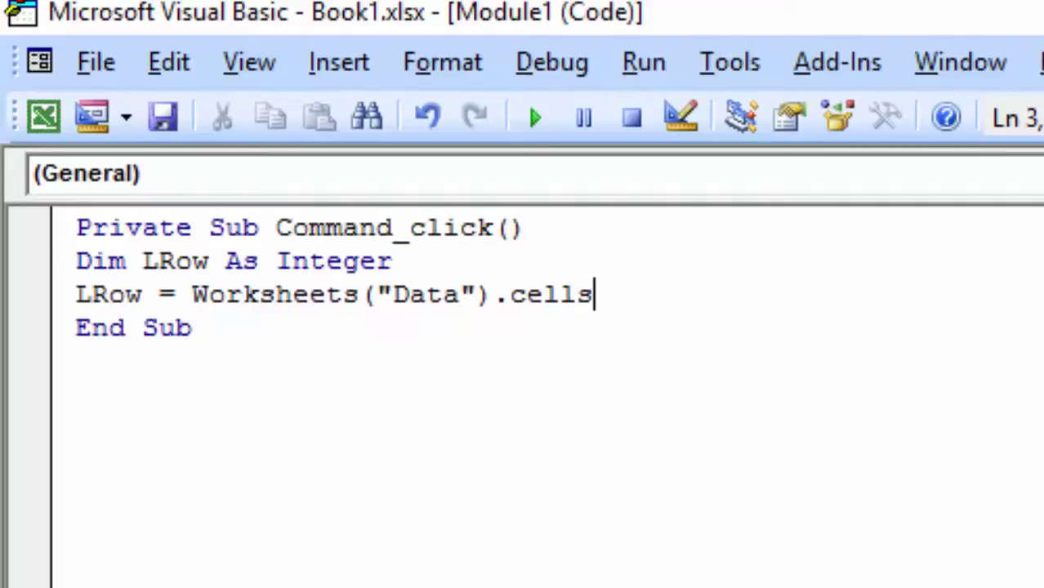
key("Return")
type("(")
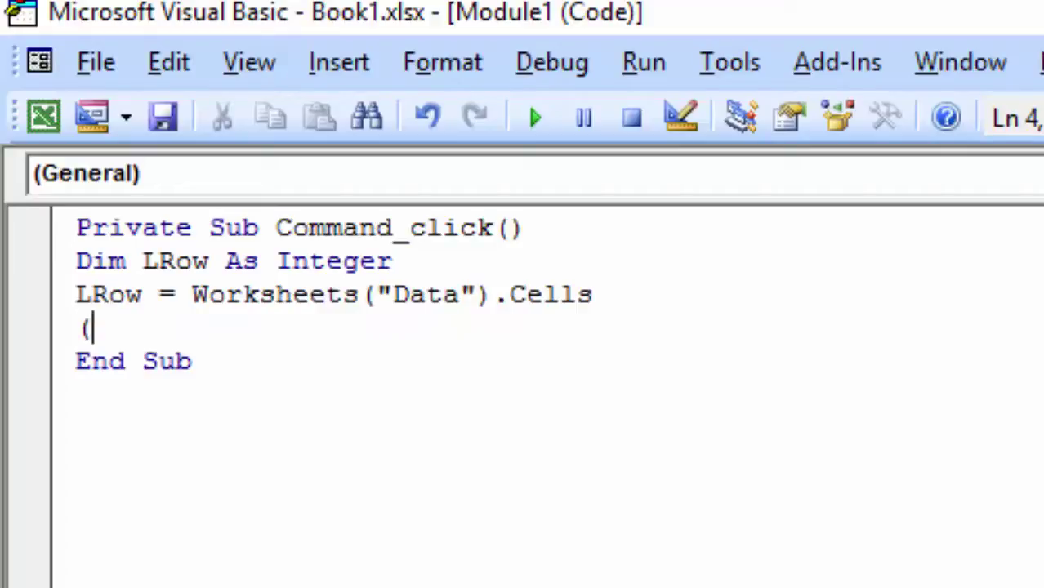
type("Rows")
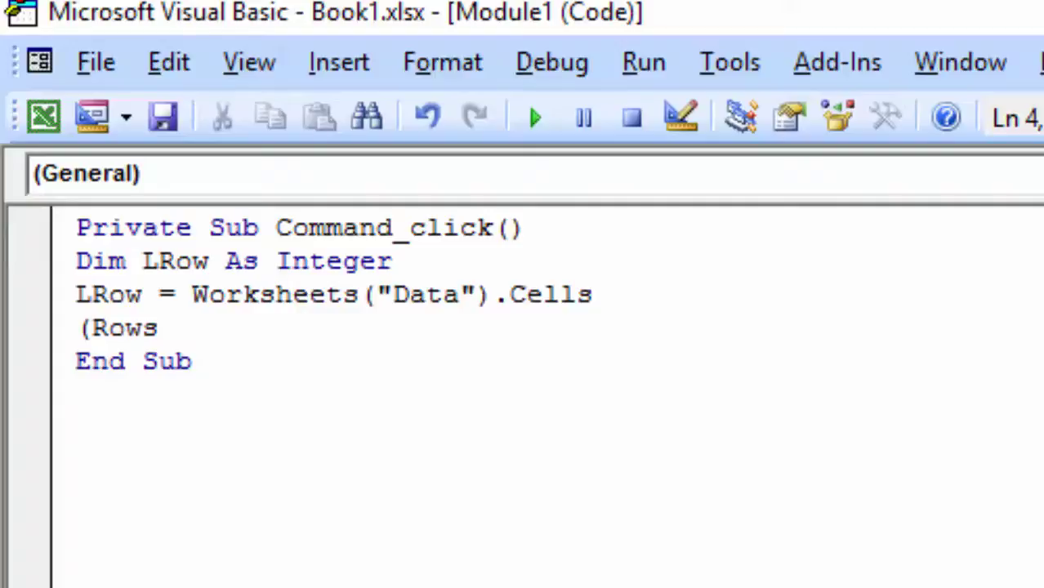
type(".coun")
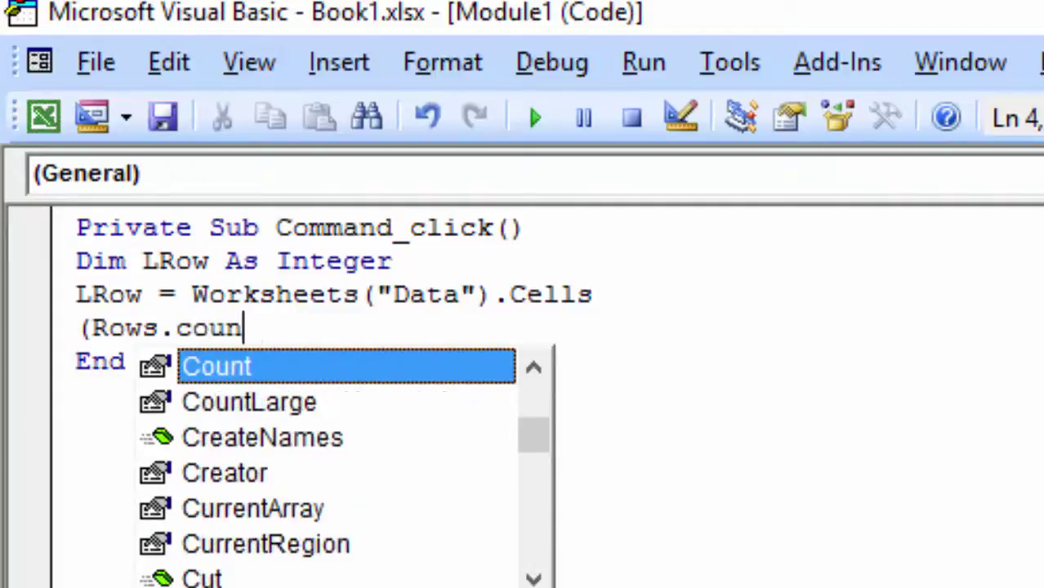
type("t")
type(",2")
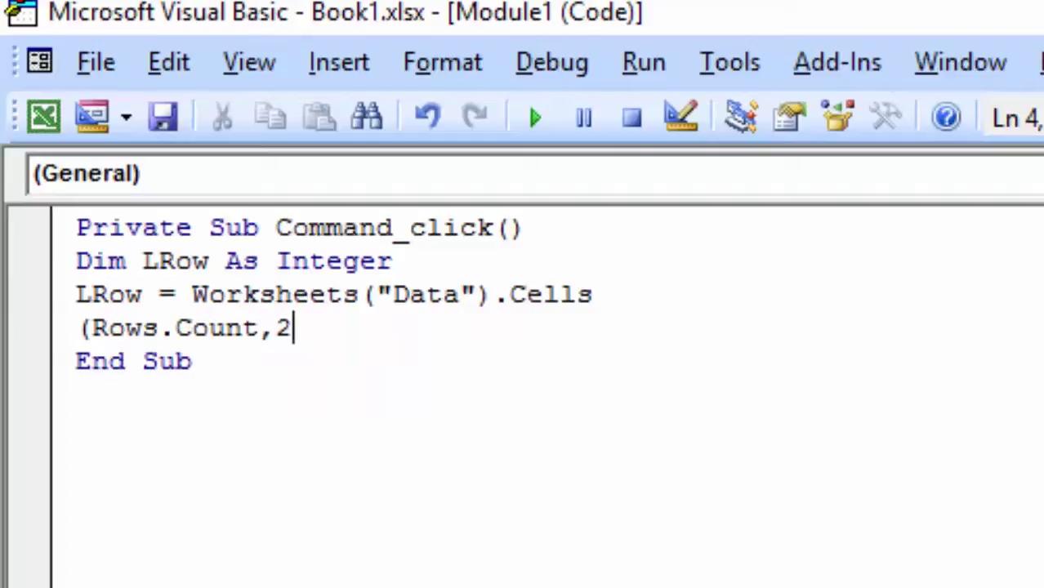
type(")")
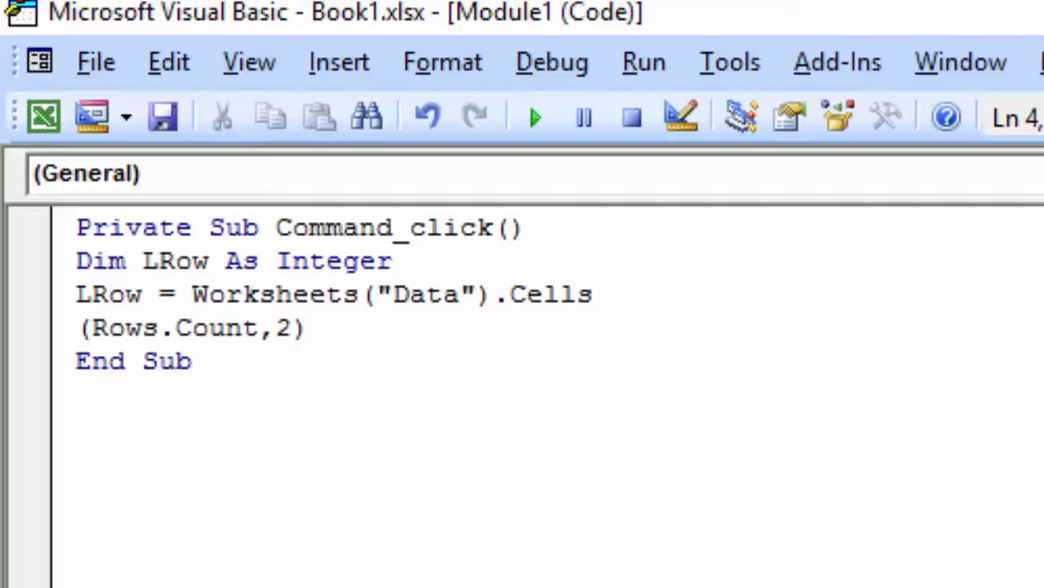
type(".")
type("End")
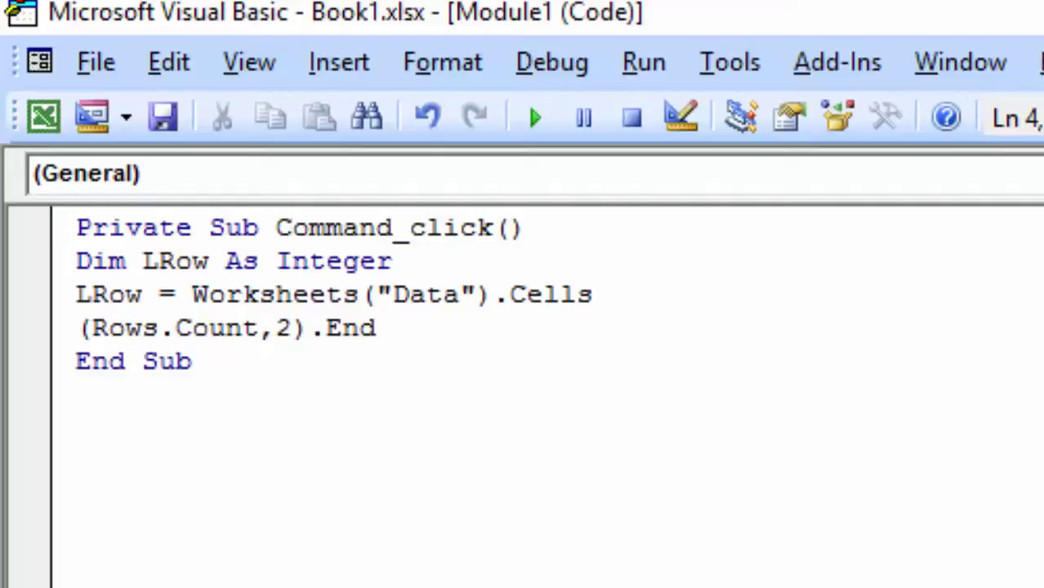
type("(xl")
type("U")
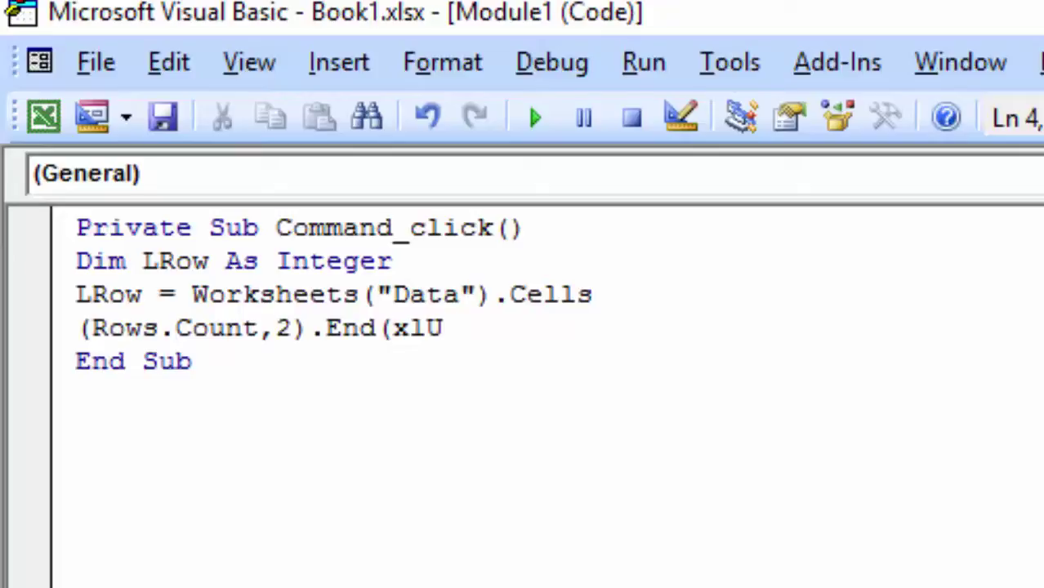
type("P")
key("BackSpace")
type("p)")
type(".Row")
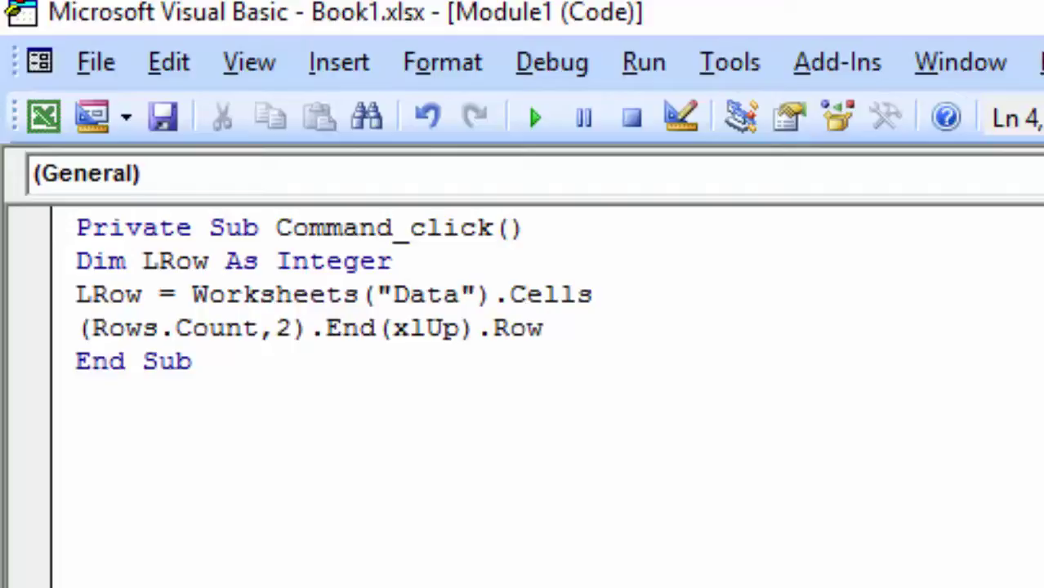
key("Return")
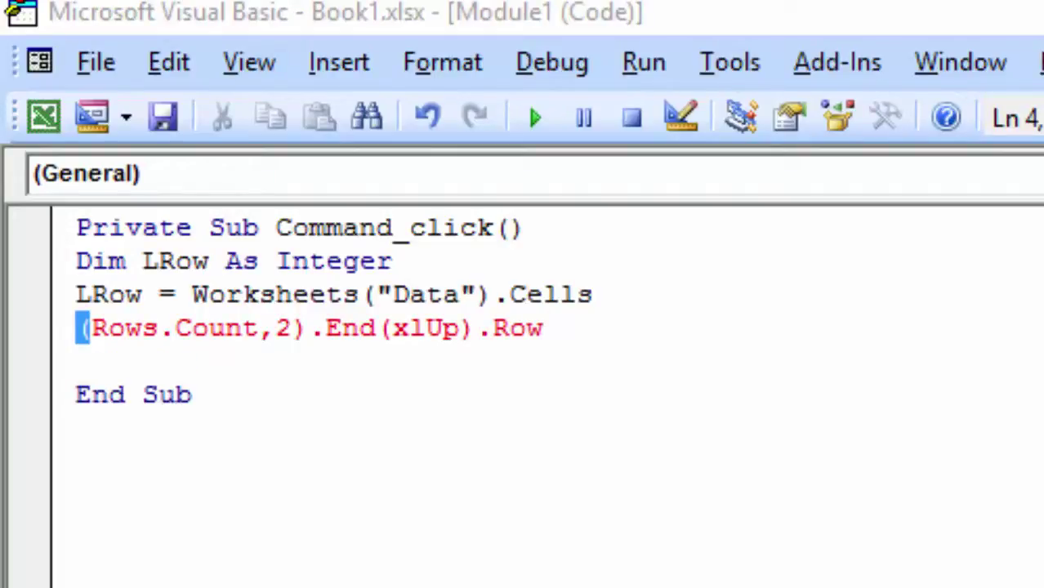
key("BackSpace")
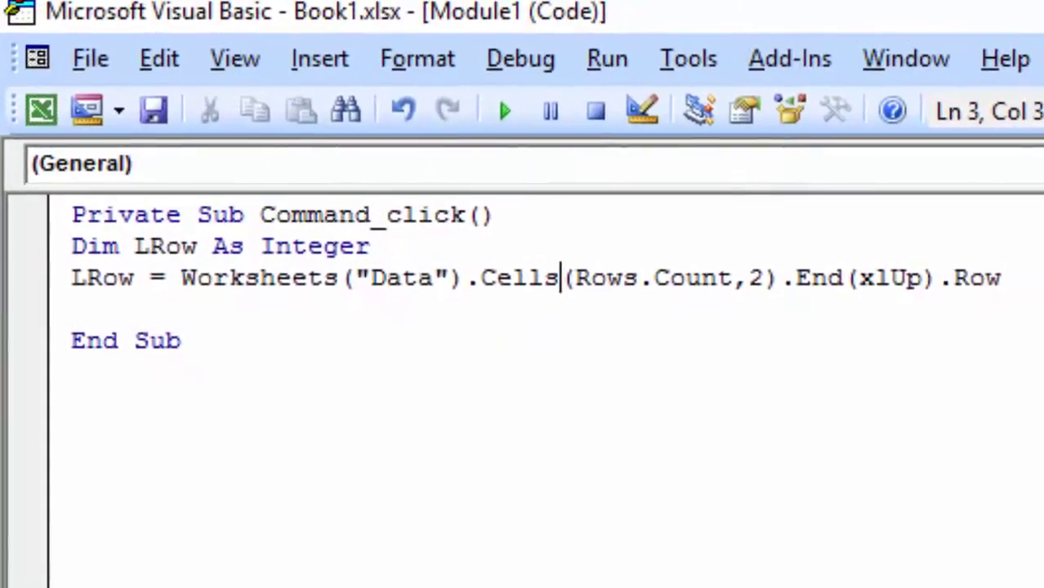
left_click(372, 246)
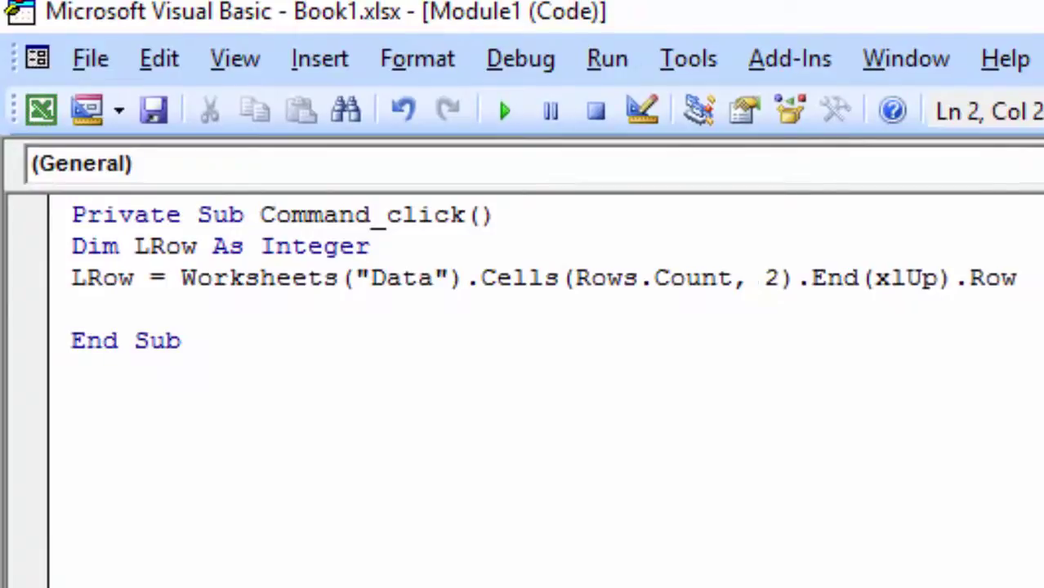
left_click(72, 309)
- Add the line MsgBox ("Last Row is " & LRow) before End Sub
type("M")
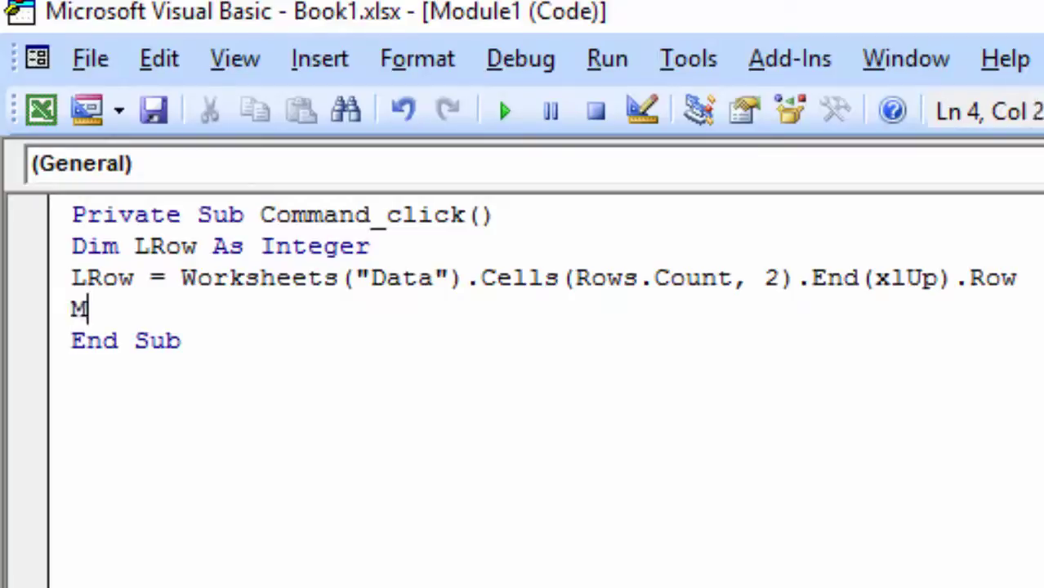
type("sgb")
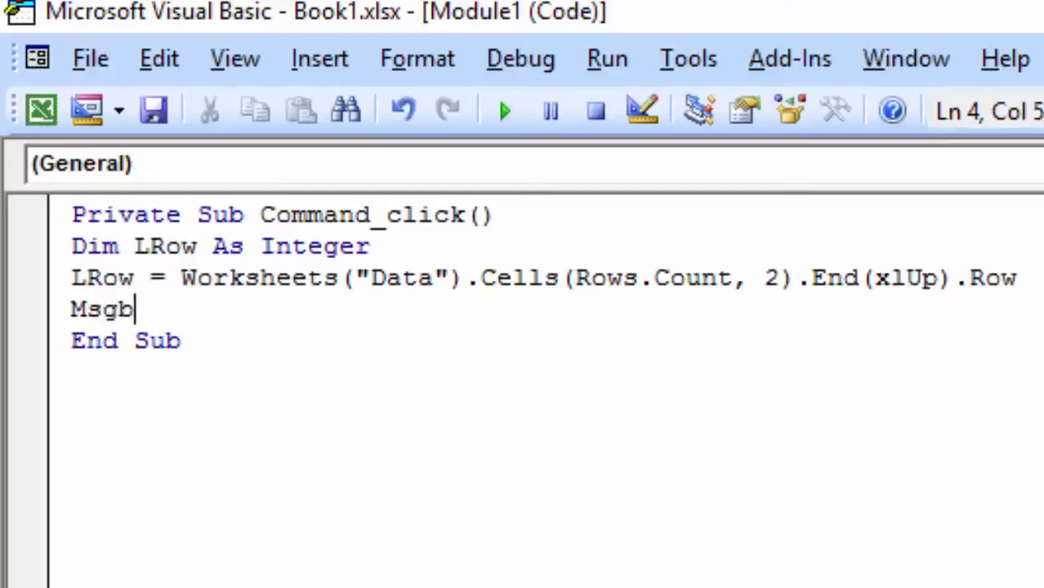
key("BackSpace")
type("o")
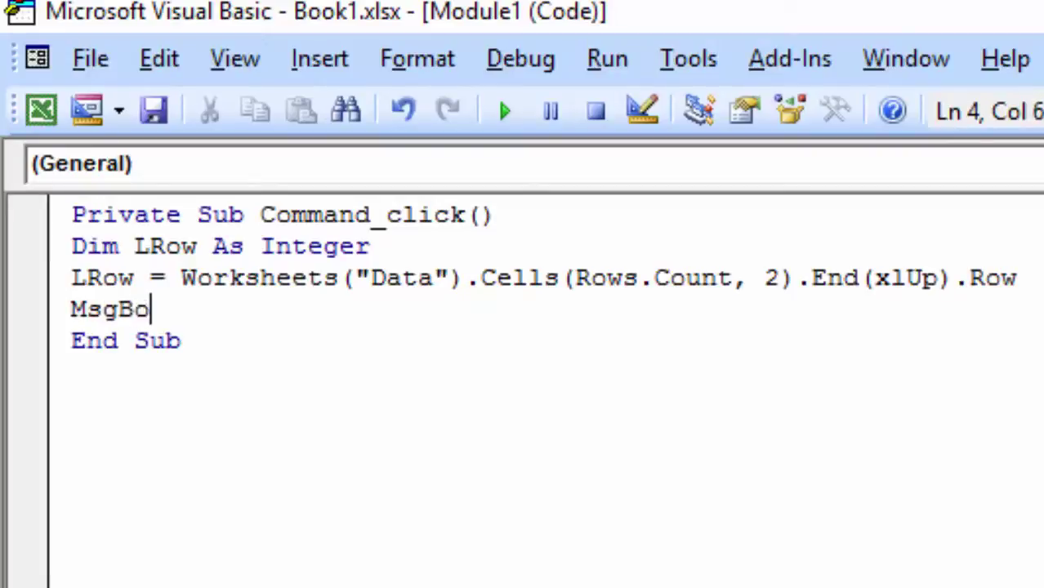
type("x")
type("(\"")
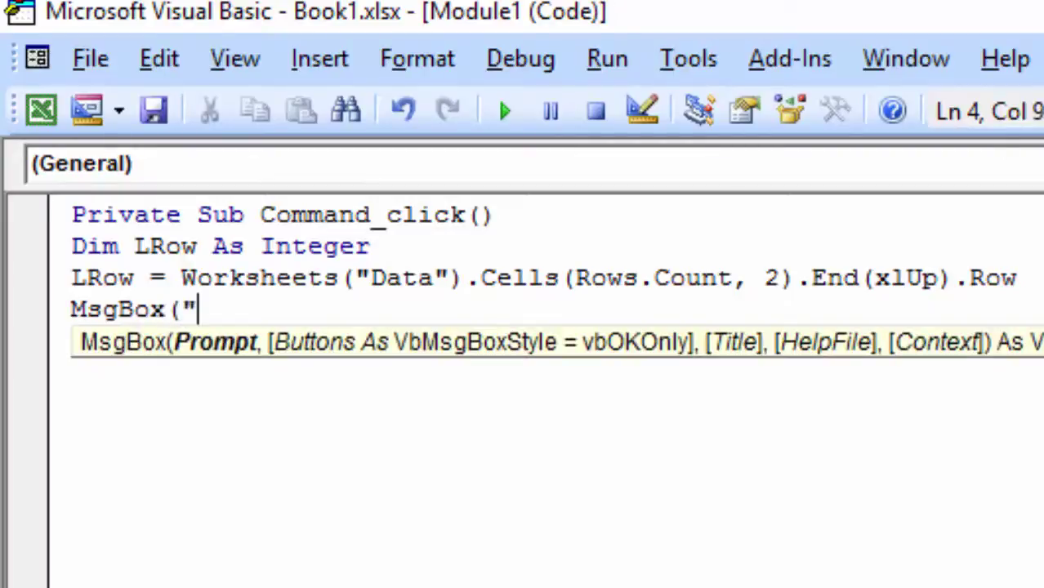
type("Las")
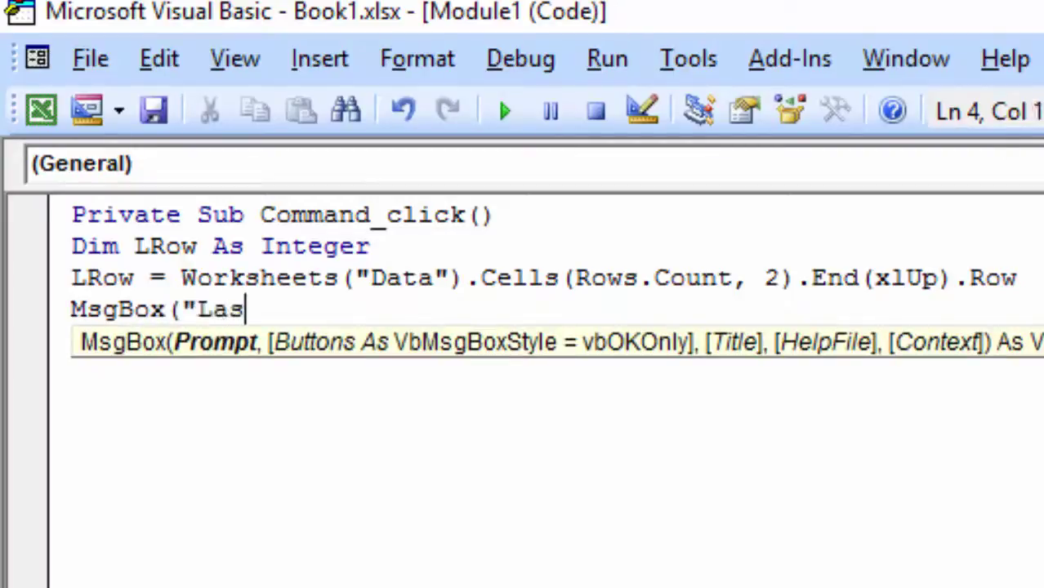
type("t")
type(" Ro")
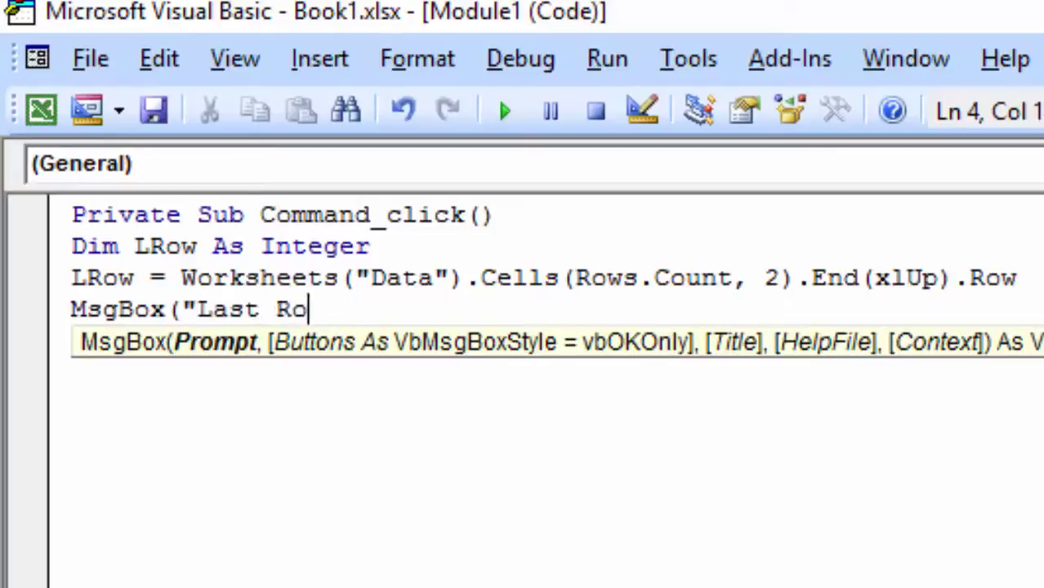
type("w i")
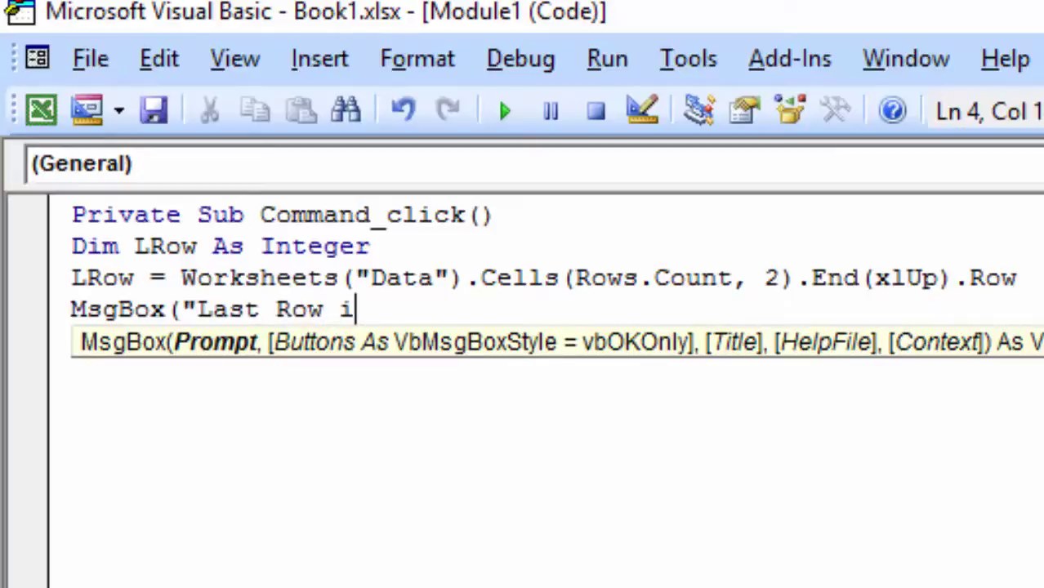
type("s ")
type("\"")
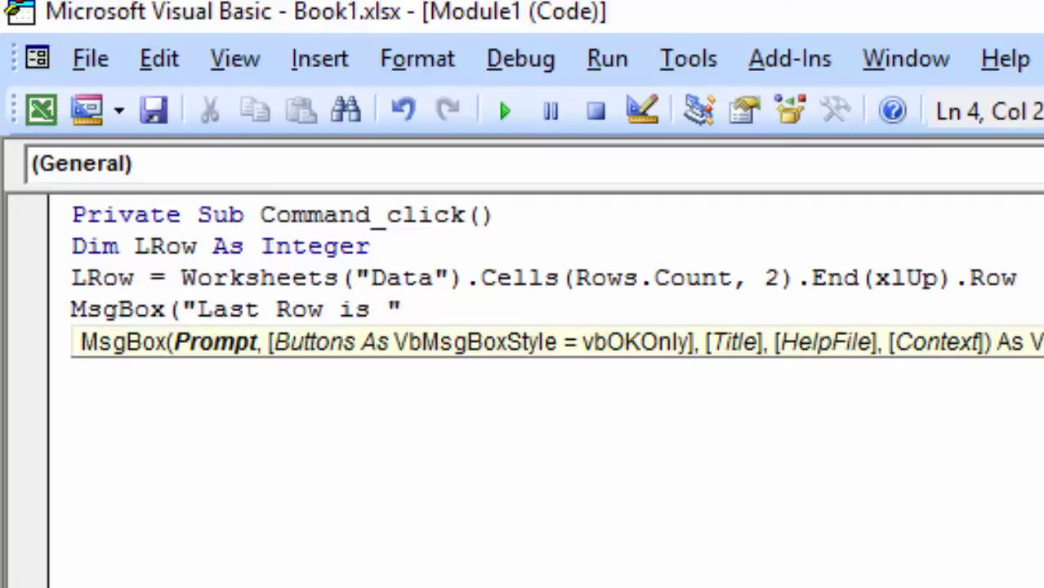
type(" &")
type(" L")
type("Ro")
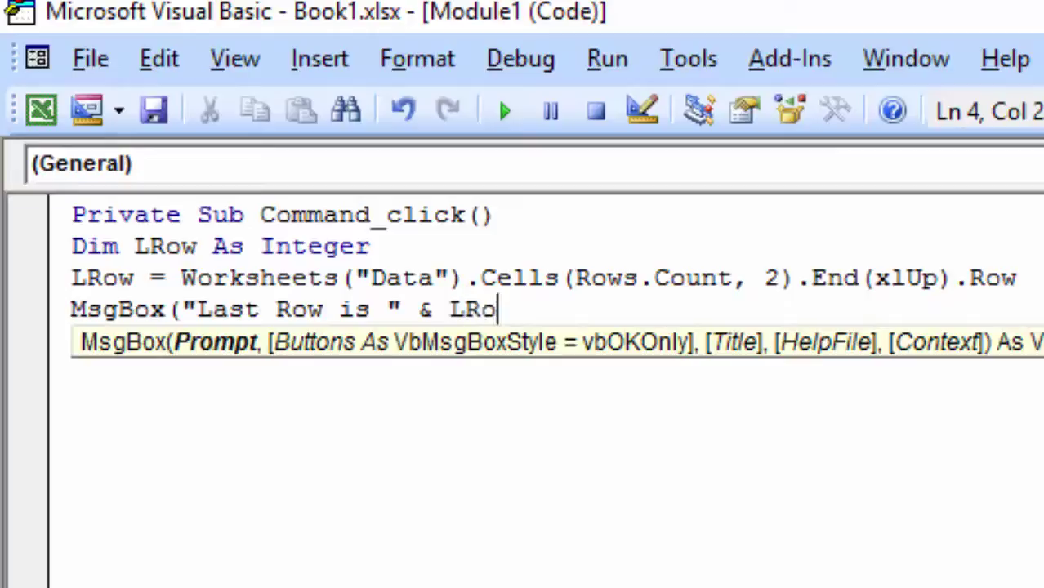
type("w")
type(")")
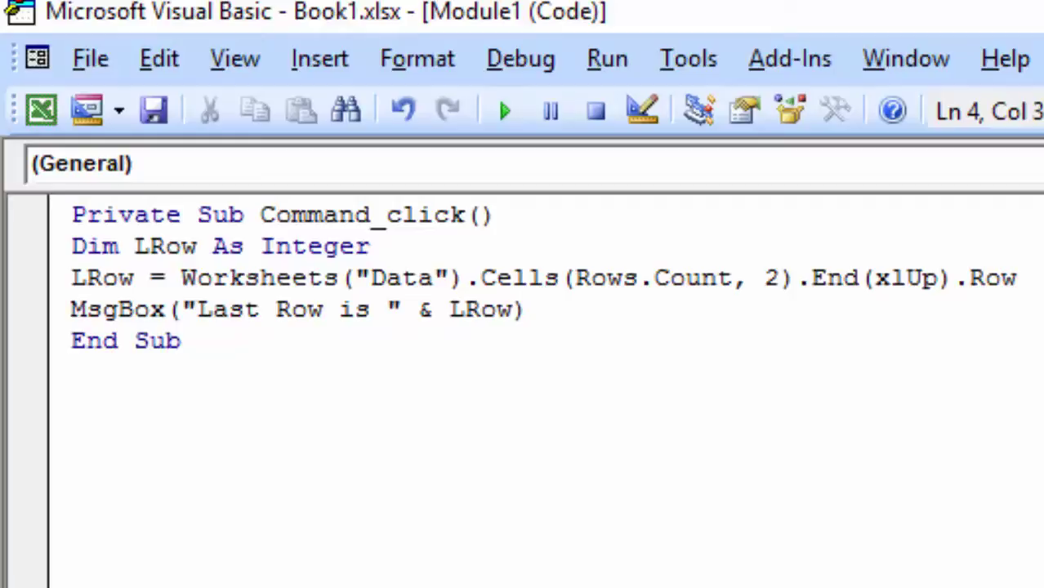
key("Return")
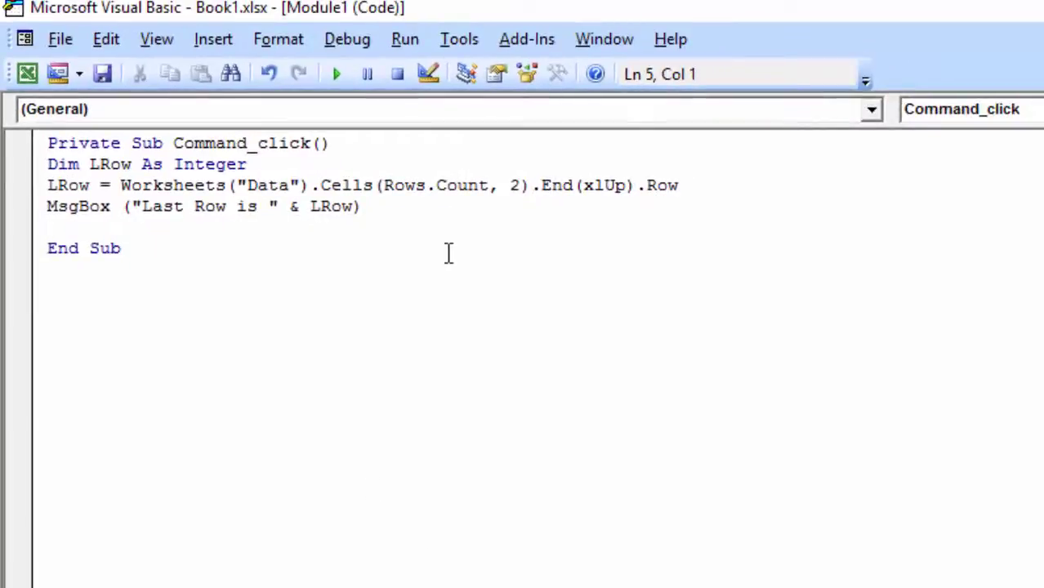
- Run the macro, end the Subscript out of range error, and change the sheet name to Suraj
left_click(339, 73)
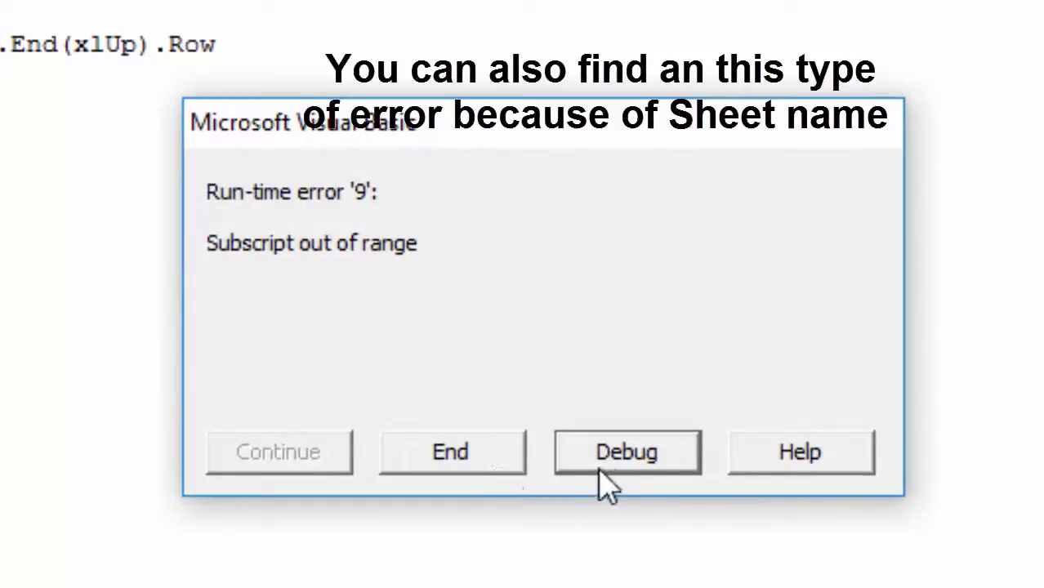
left_click(446, 458)
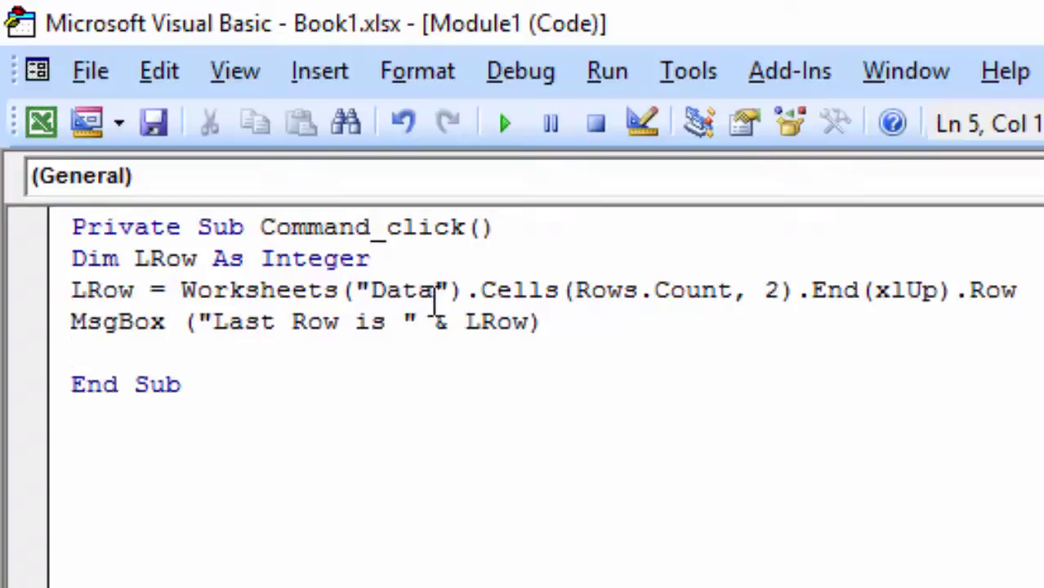
left_click(439, 290)
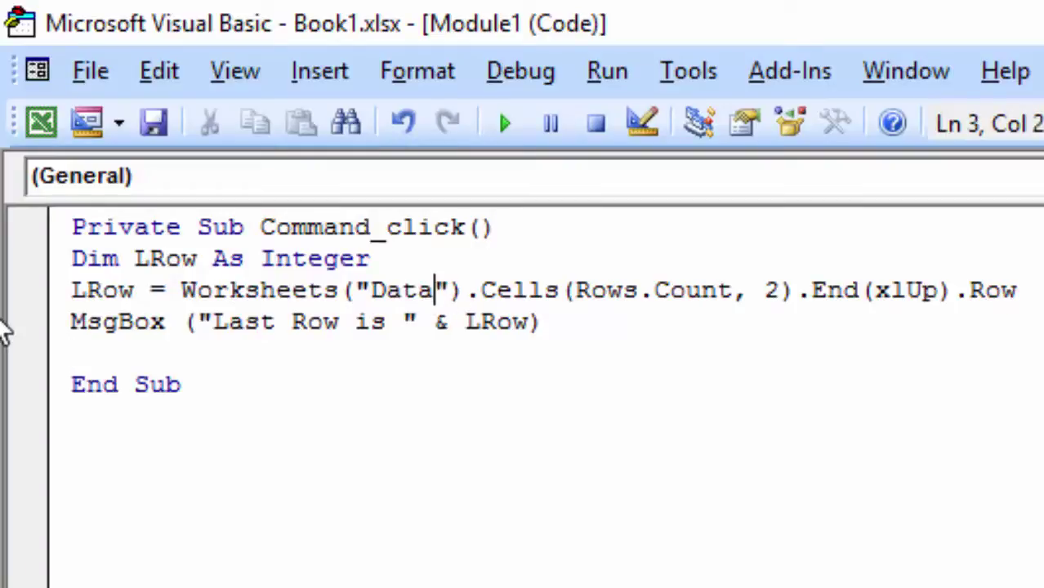
key("BackSpace")
key("BackSpace")
key("BackSpace")
key("BackSpace")
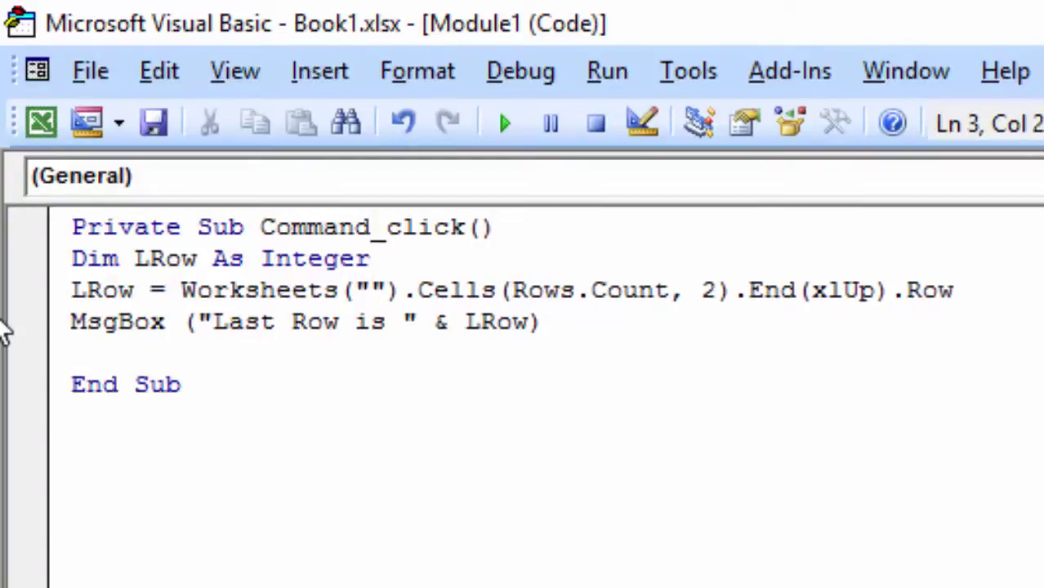
type("Sura")
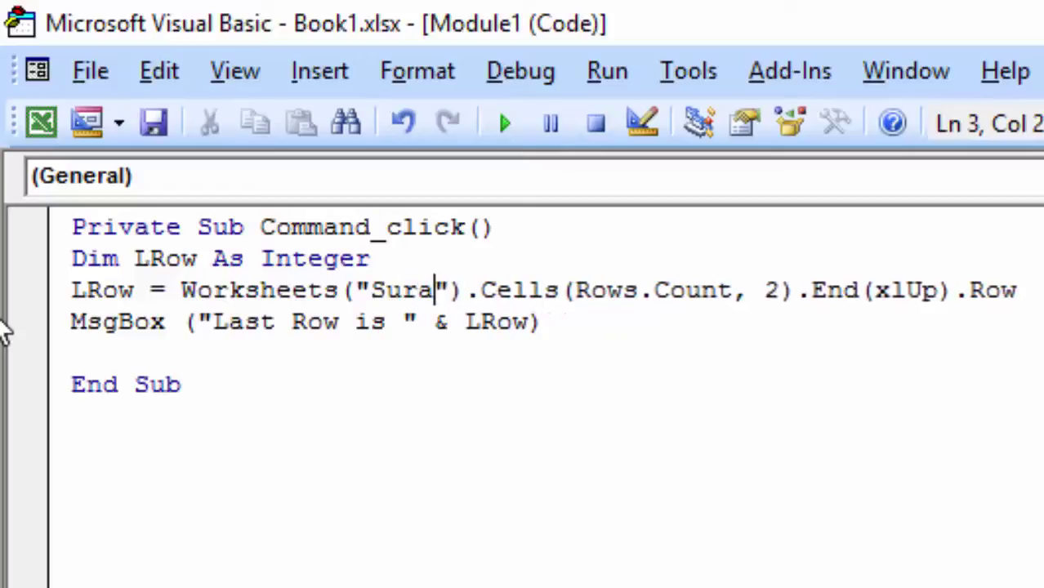
type("j")
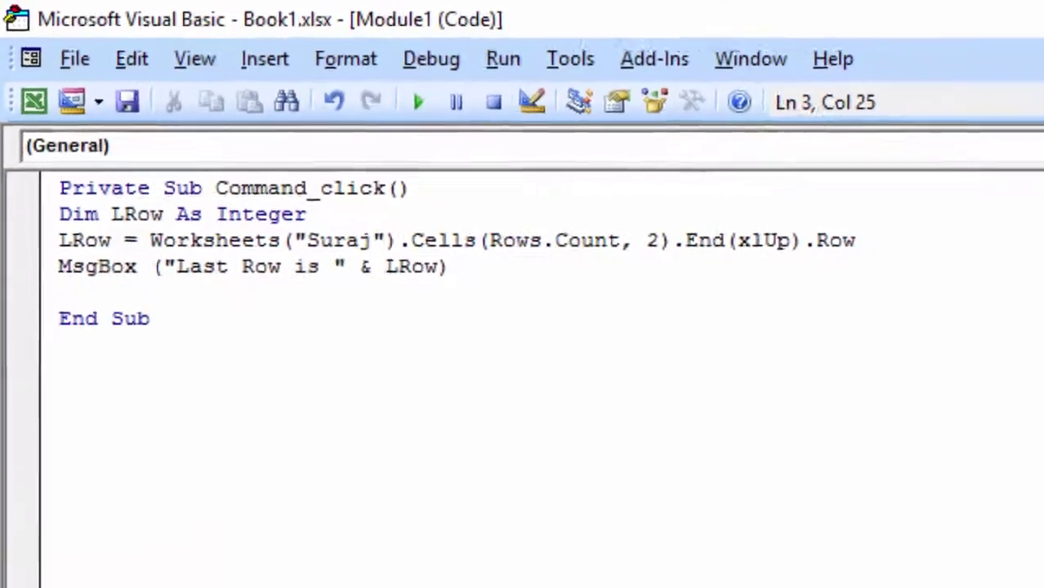
key("alt+F11")
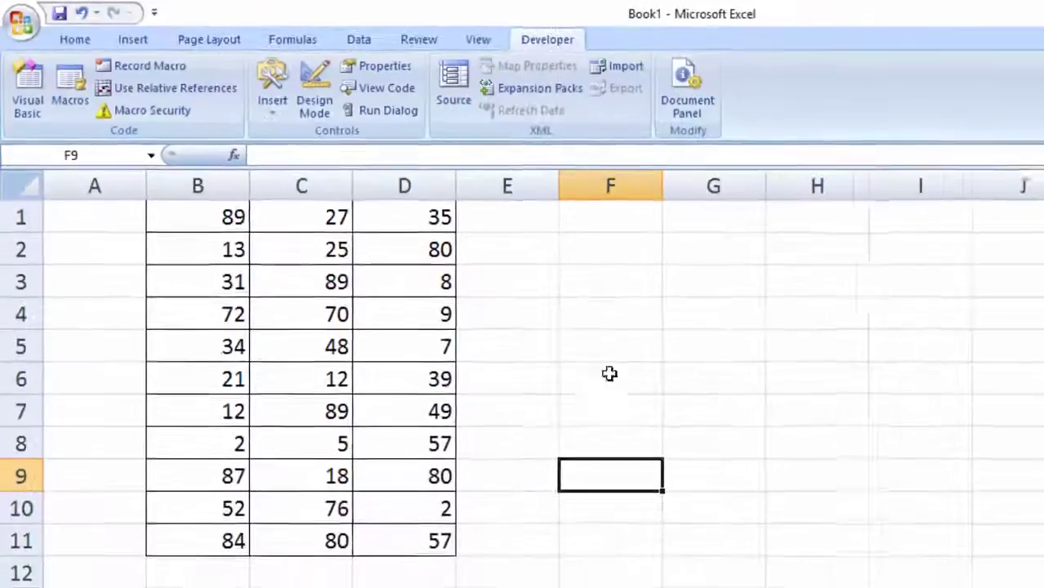
- Rename Sheet1 to Suraj, then confirm the macro's Last Row is 11 message
right_click(182, 560)
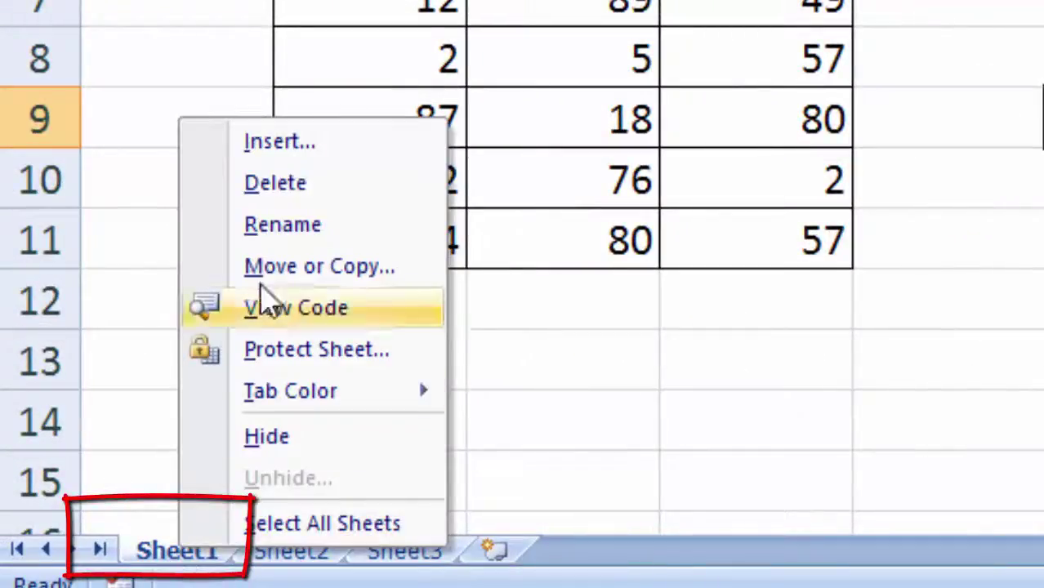
left_click(288, 222)
key("BackSpace")
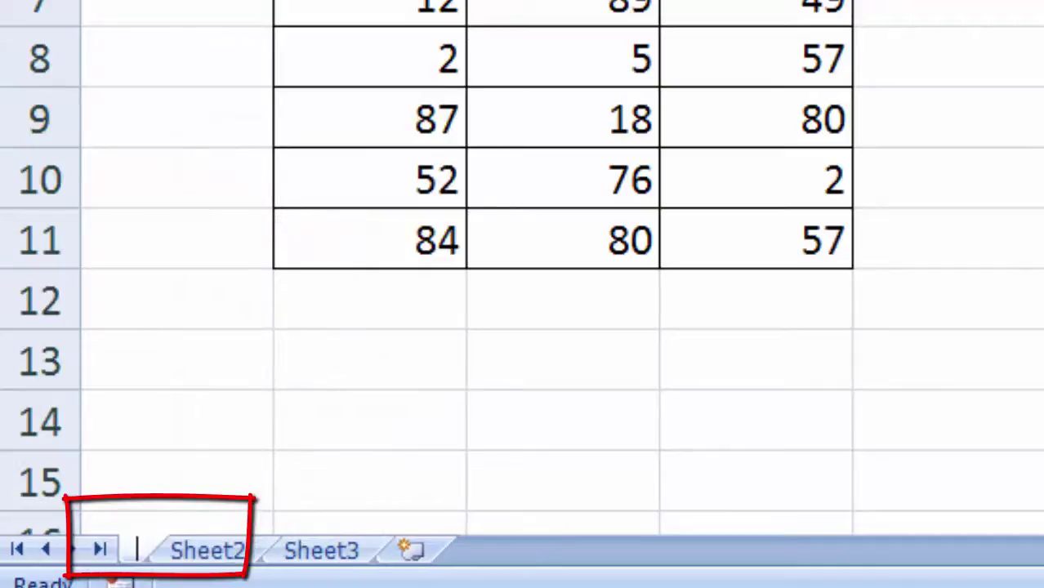
type("Sur")
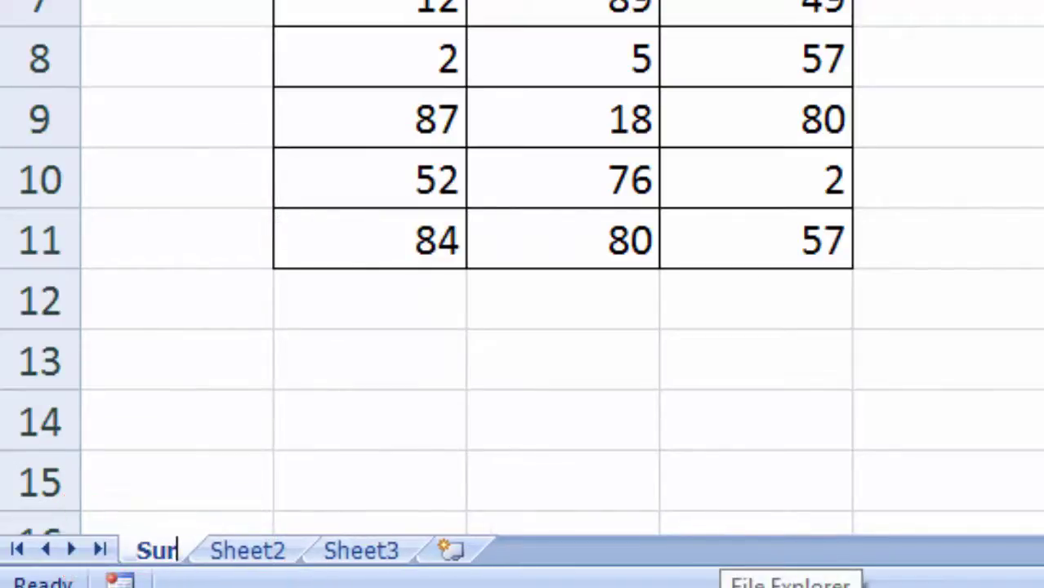
type("aj")
key("Return")
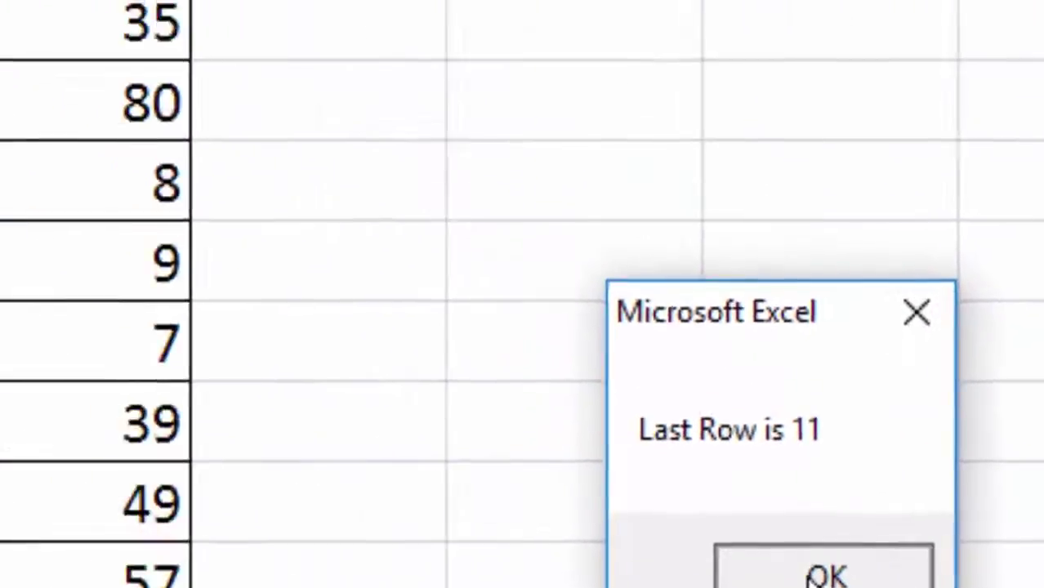
left_click(539, 449)
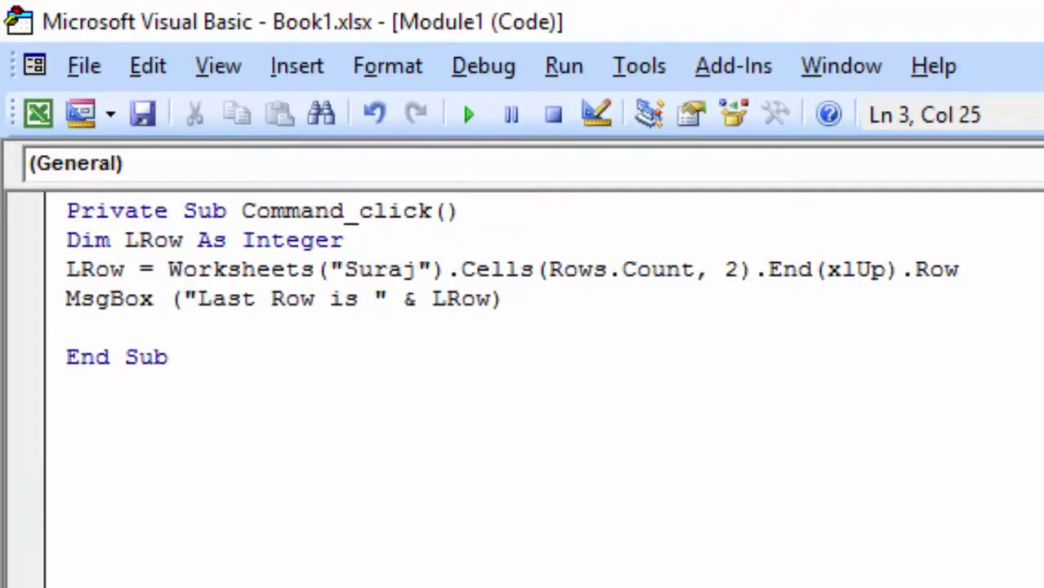
key("alt+F11")
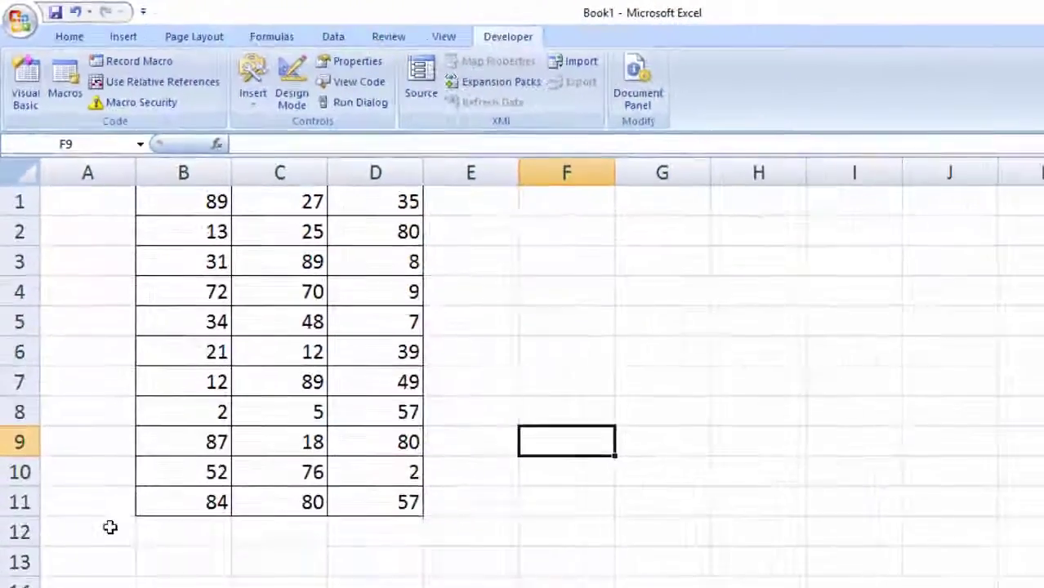
- Enter 44 and 77 in B12:B13, 76 and 90 in C12:C13, and change C11 to 0
left_click(199, 531)
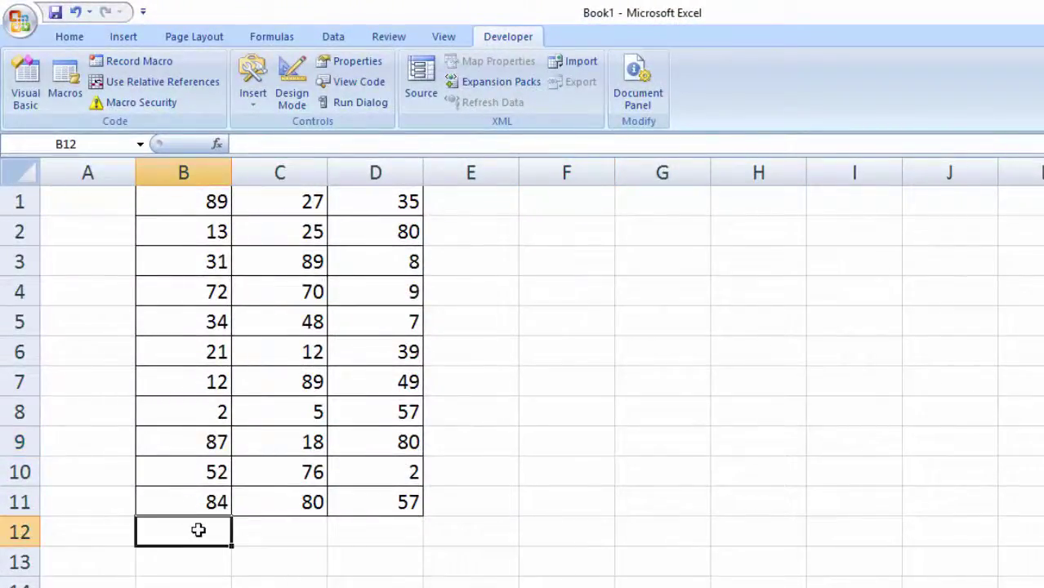
type("44")
key("Return")
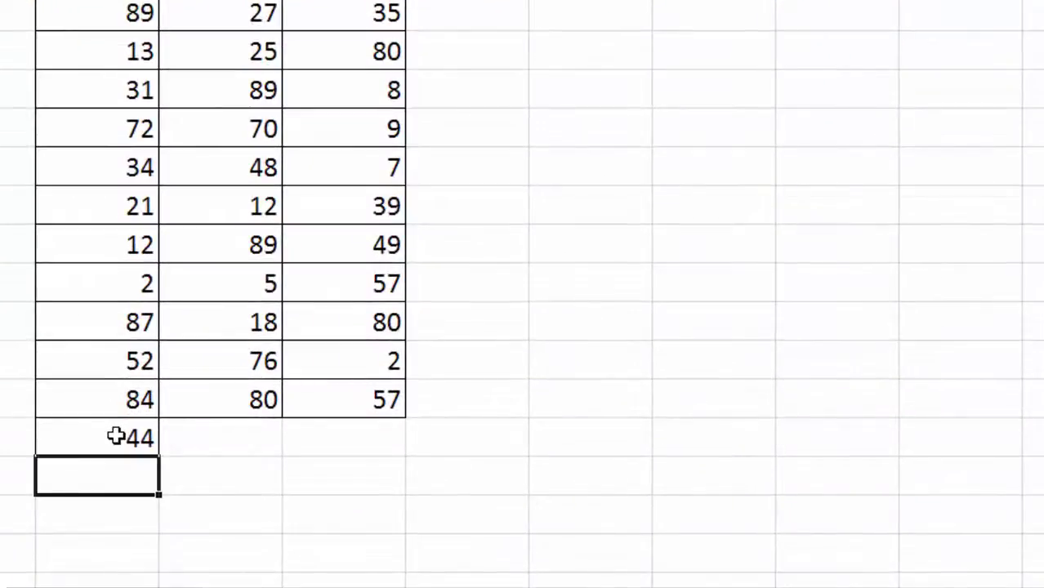
type("77")
key("Tab")
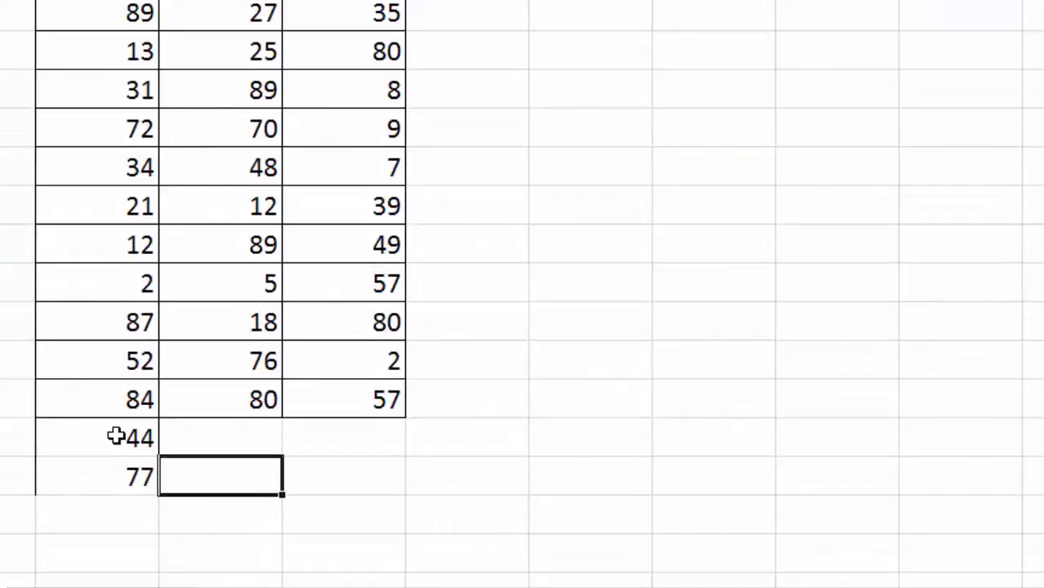
type("90")
key("shift+Return")
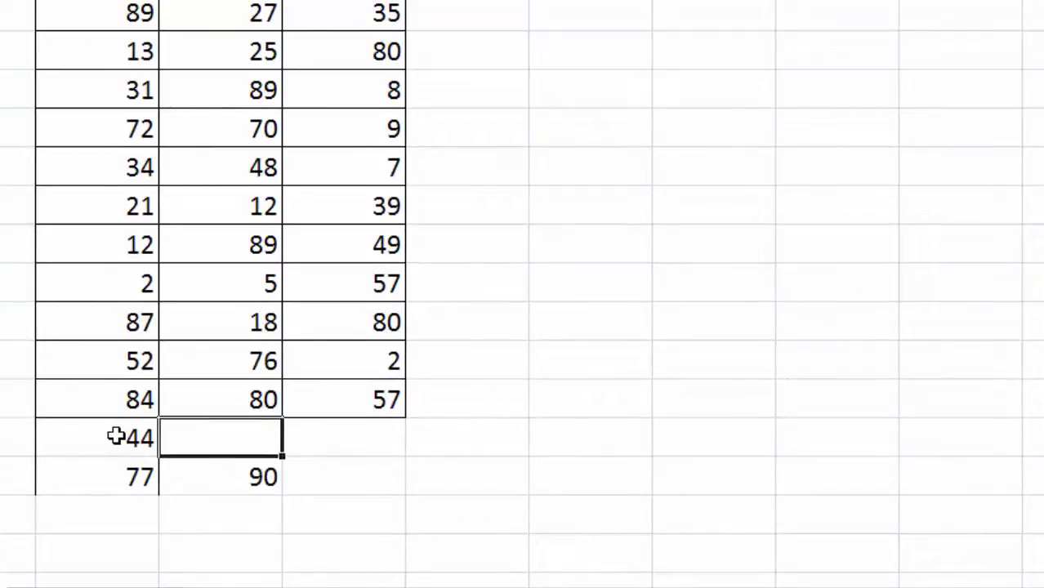
type("76")
key("shift+Return")
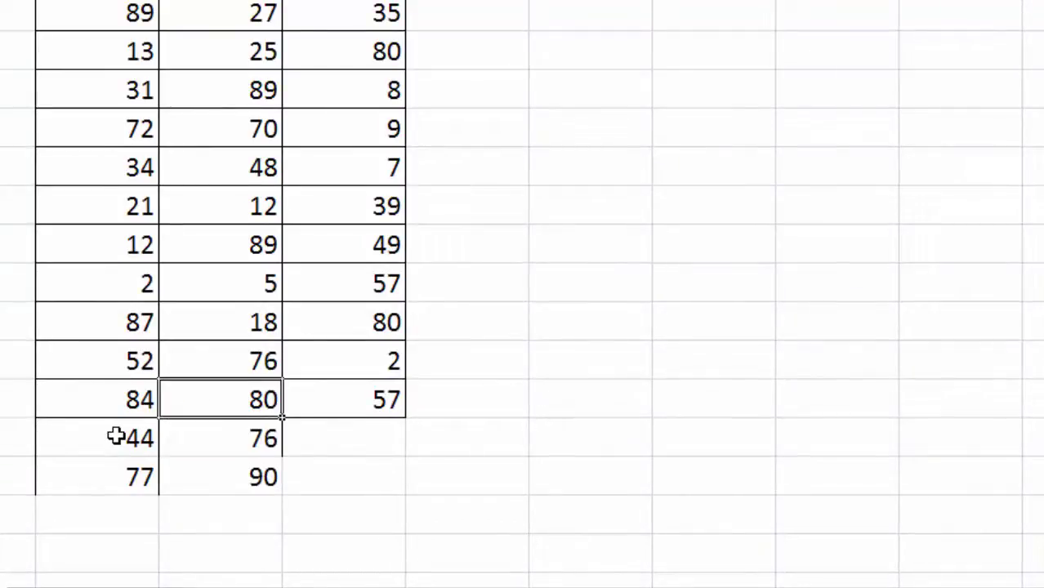
type("0")
key("Tab")
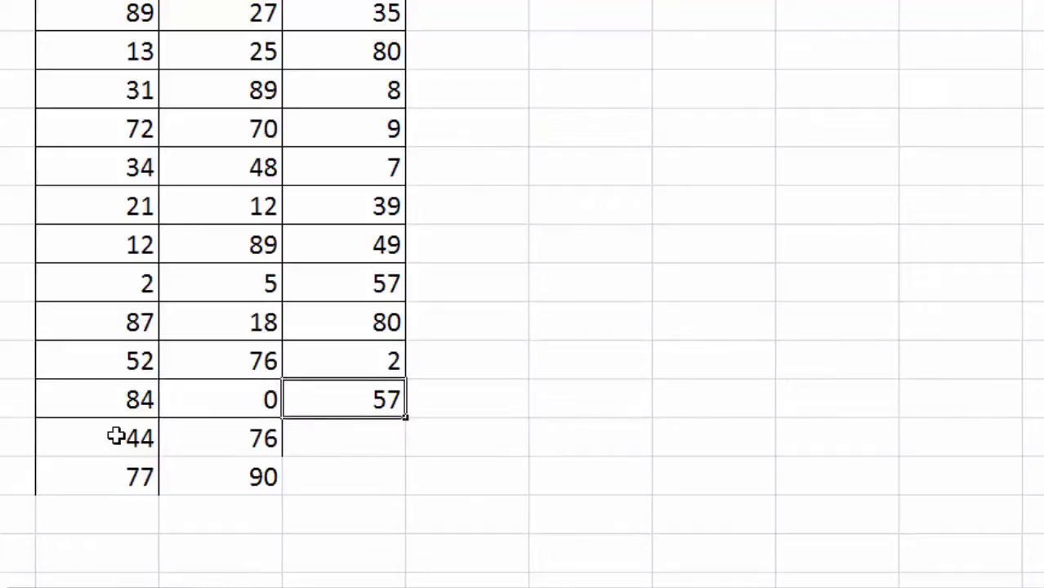
- Fill D12 and D13 with 88 and 77, then select the two new rows
key("shift+Tab")
key("Return")
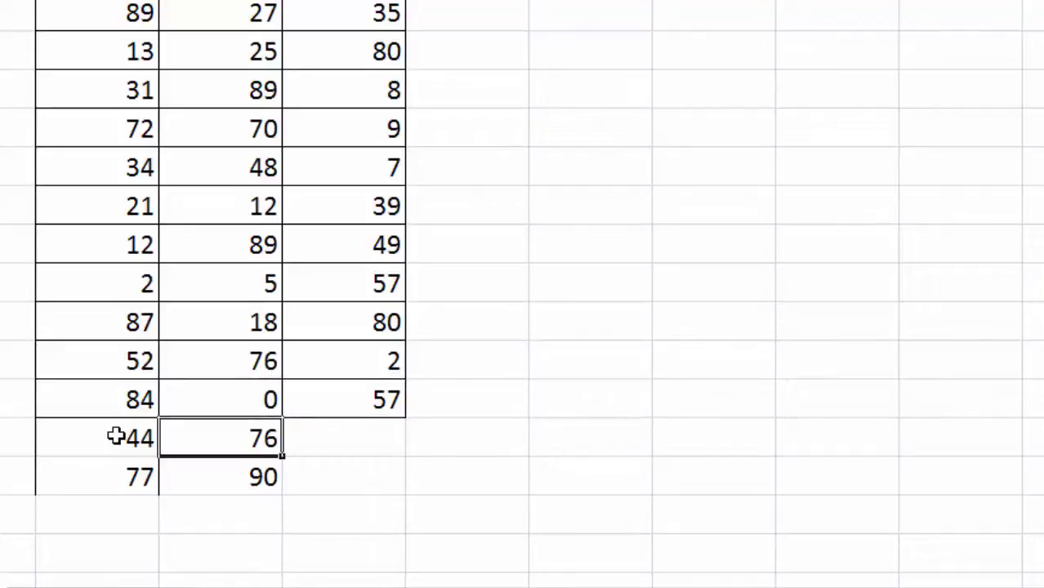
key("Tab")
type("88")
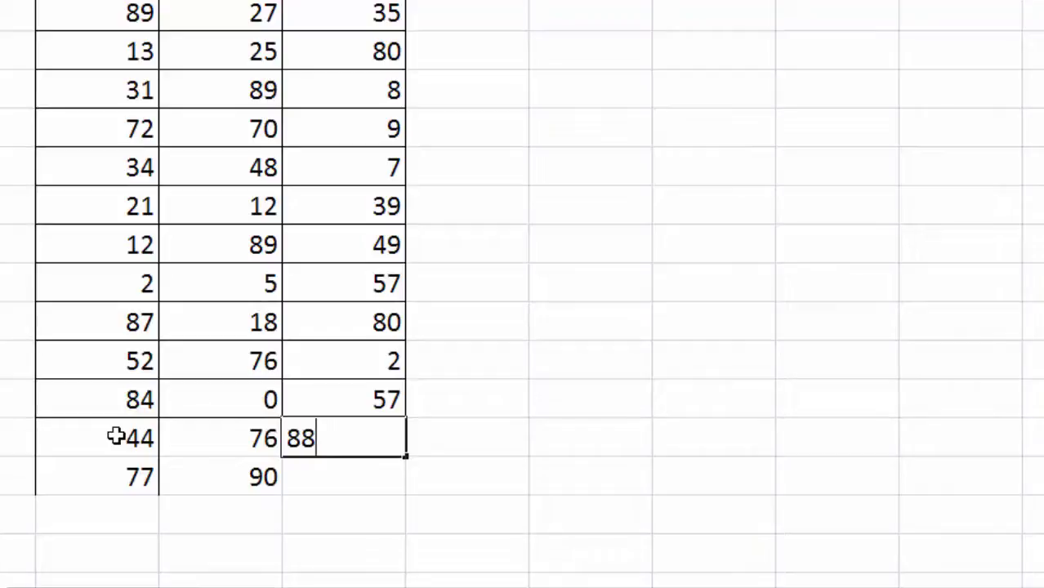
key("Return")
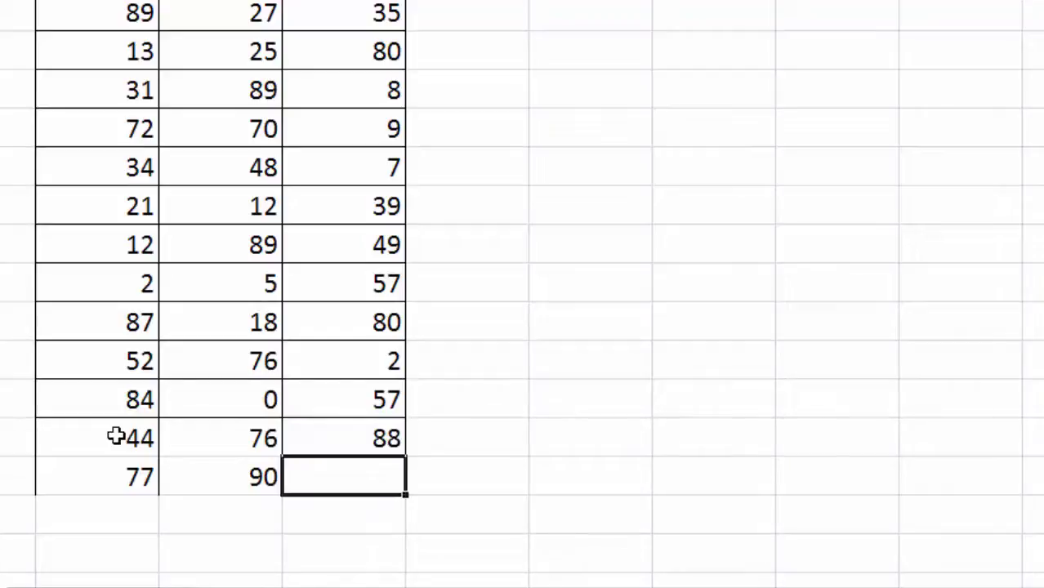
type("77")
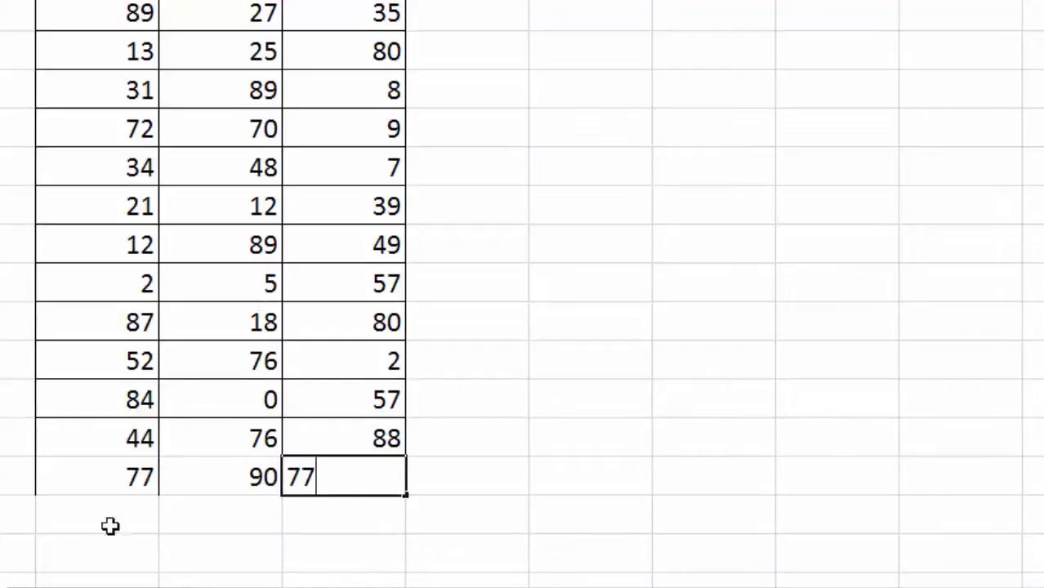
left_click(101, 543)
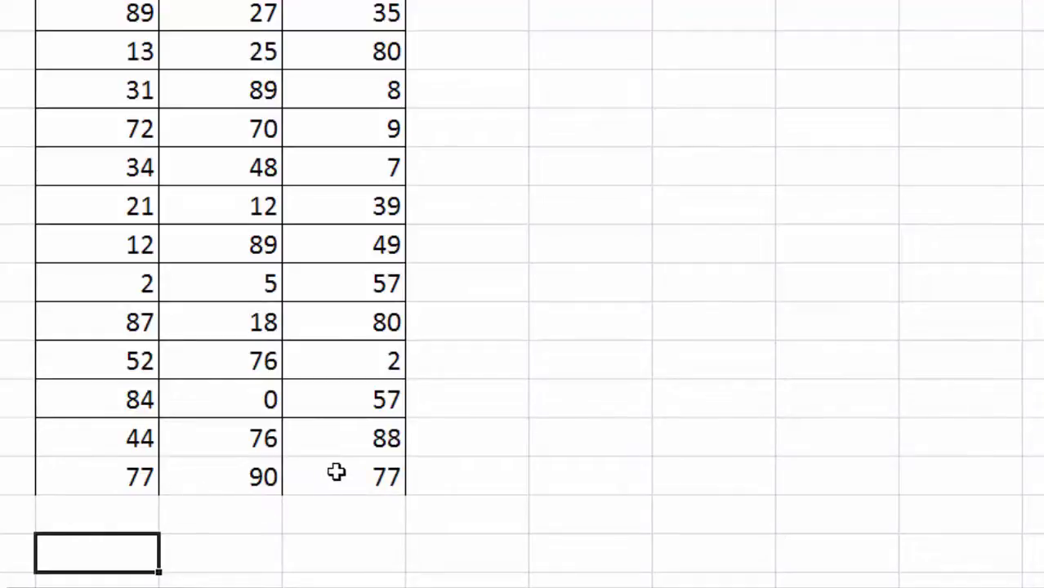
left_click_drag(382, 476, 89, 425)
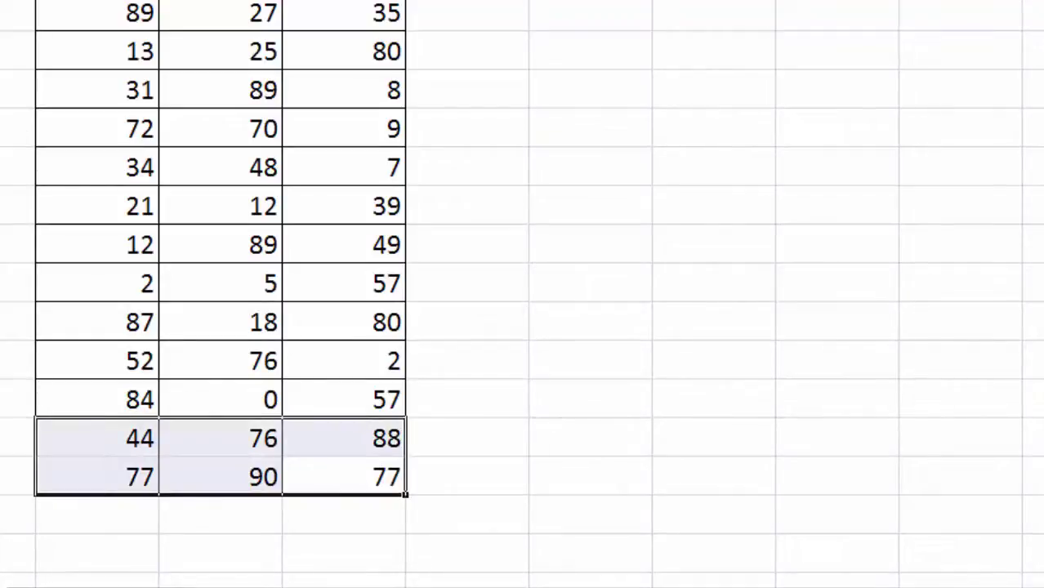
left_click(735, 517)
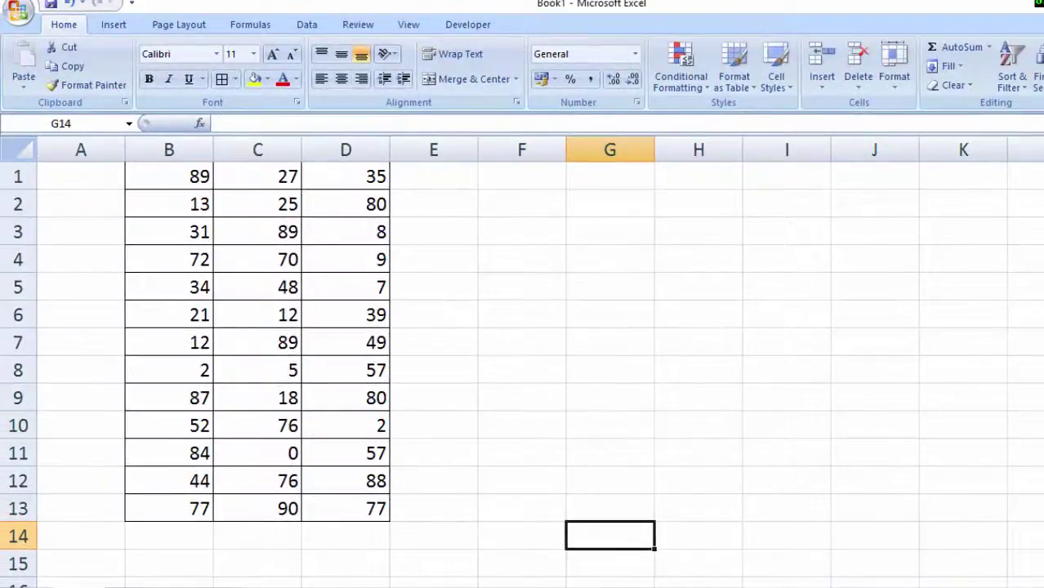
- Rerun Command_click from the VBA editor and dismiss the Last Row is 13 message
left_click(678, 582)
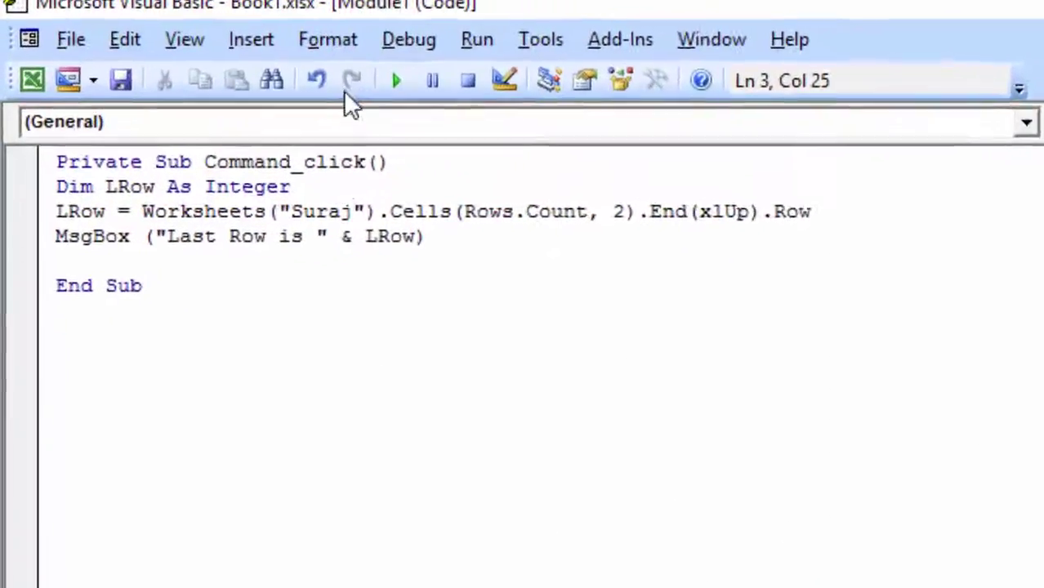
left_click(395, 80)
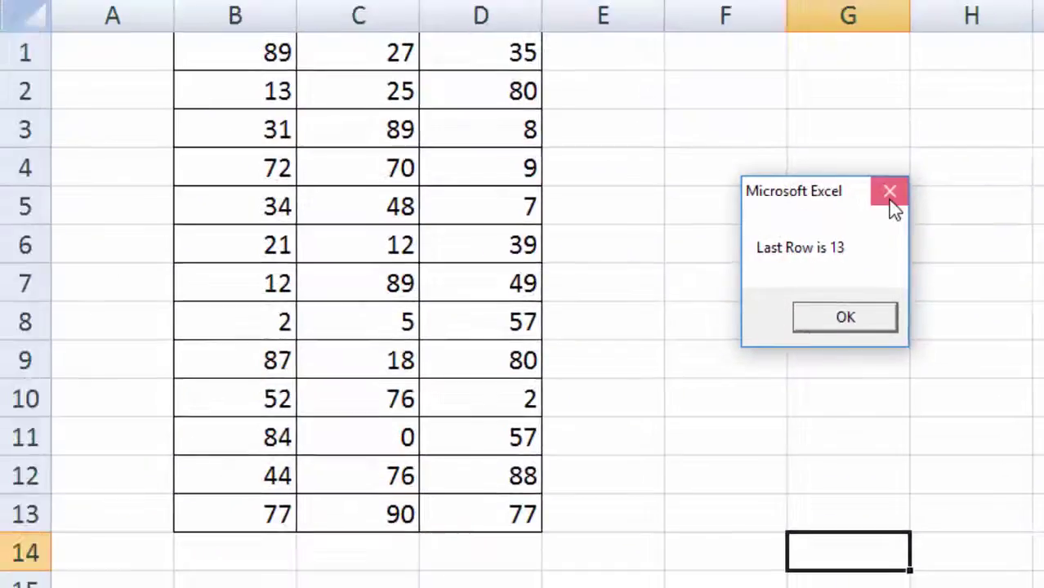
left_click(689, 134)
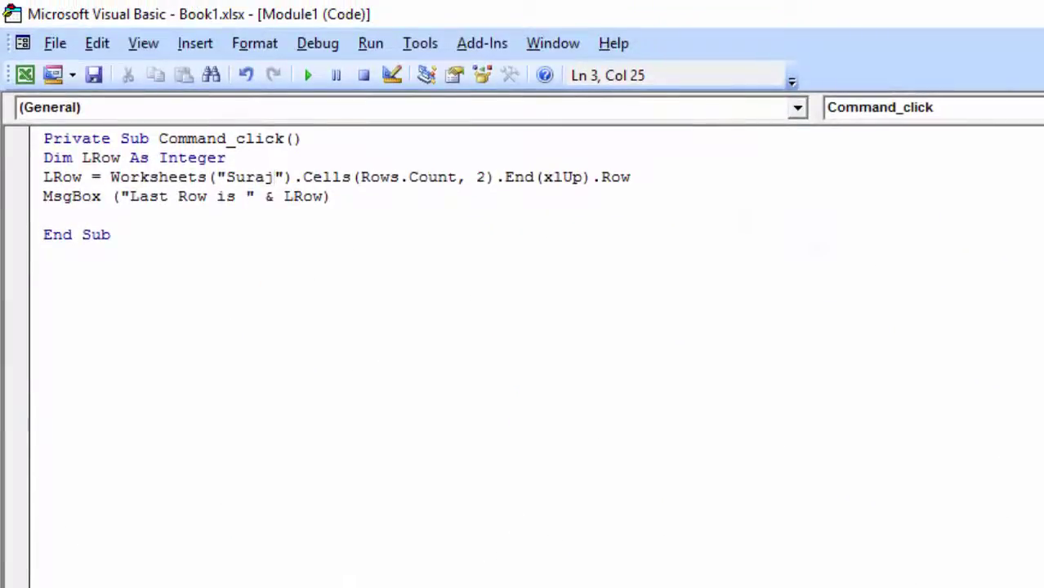
key("alt+F11")
- Enter 66 in cell B14
left_click(168, 540)
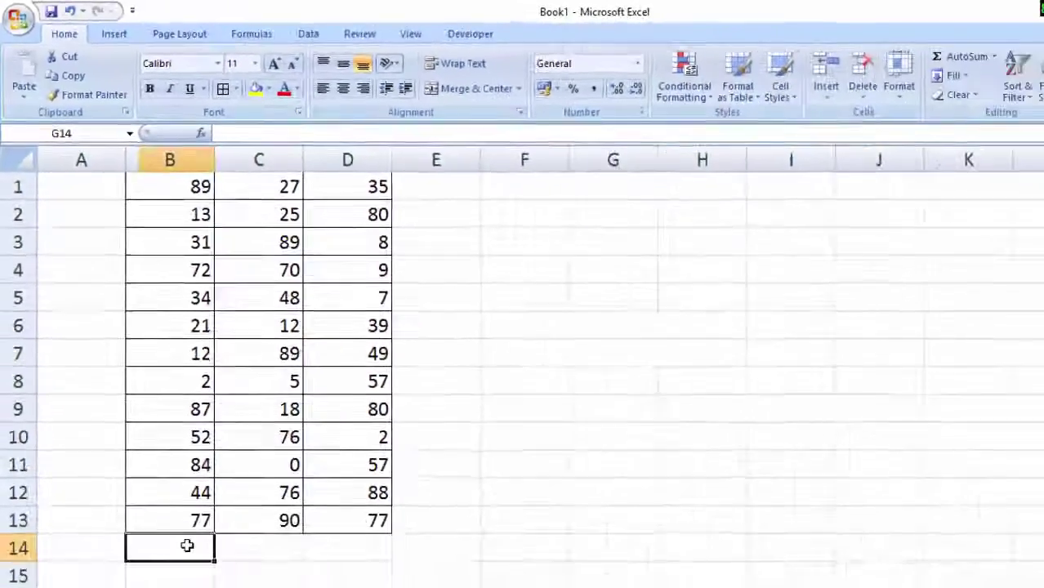
type("66")
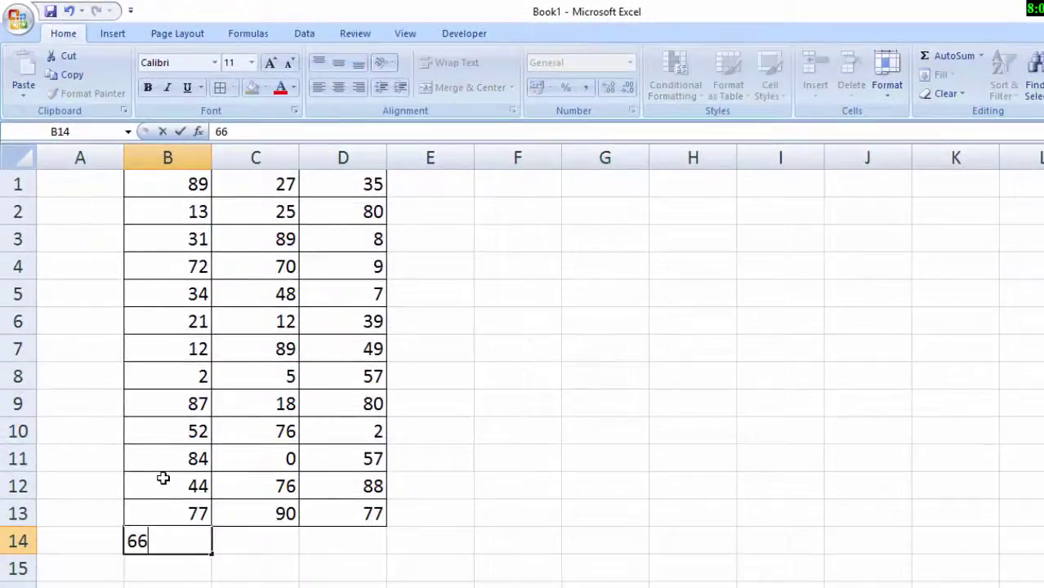
left_click(552, 573)
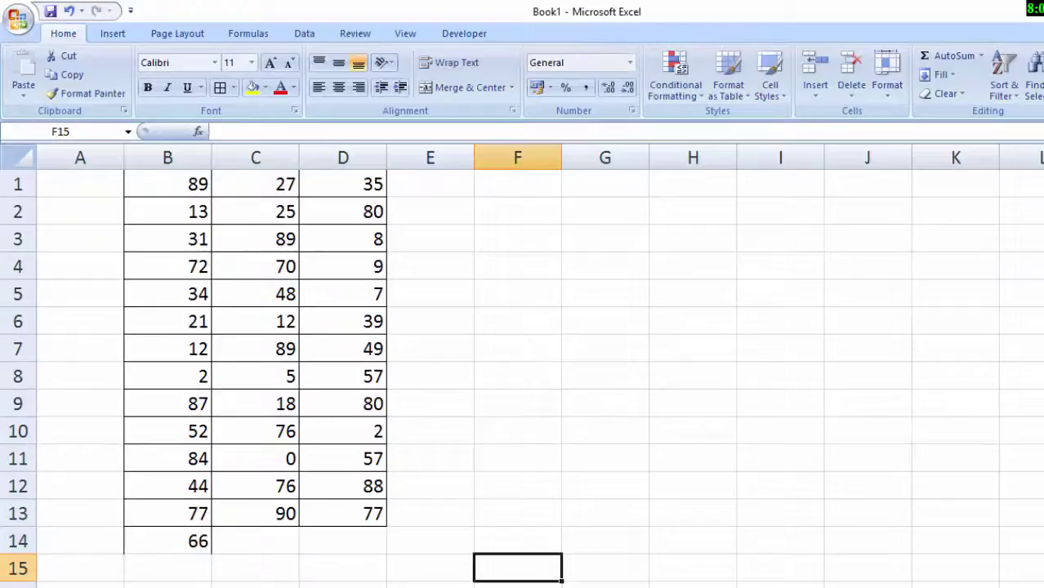
- Rerun the macro from the code window and dismiss the Last Row is 14 message
left_click(675, 548)
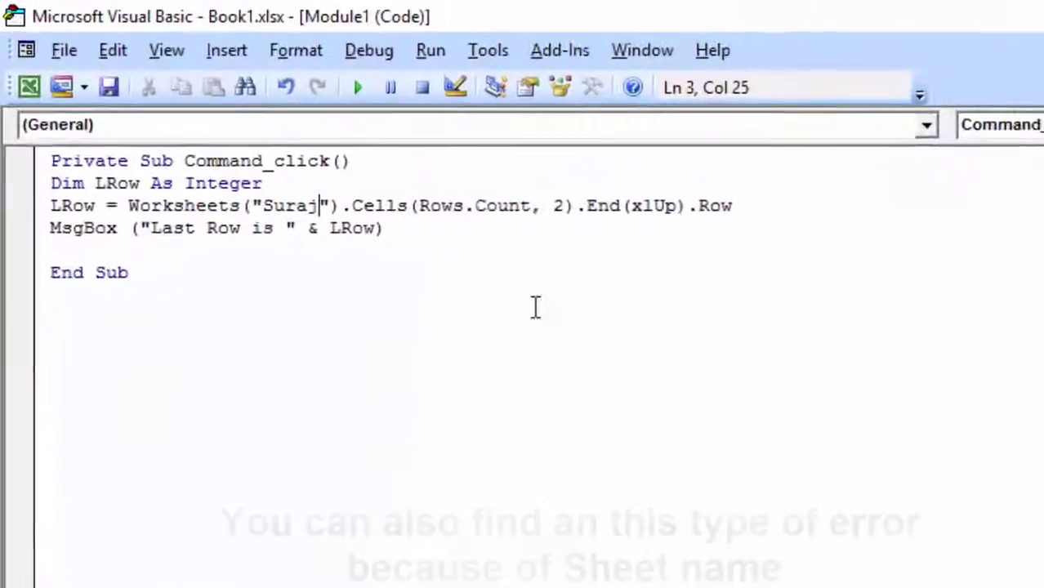
left_click(386, 94)
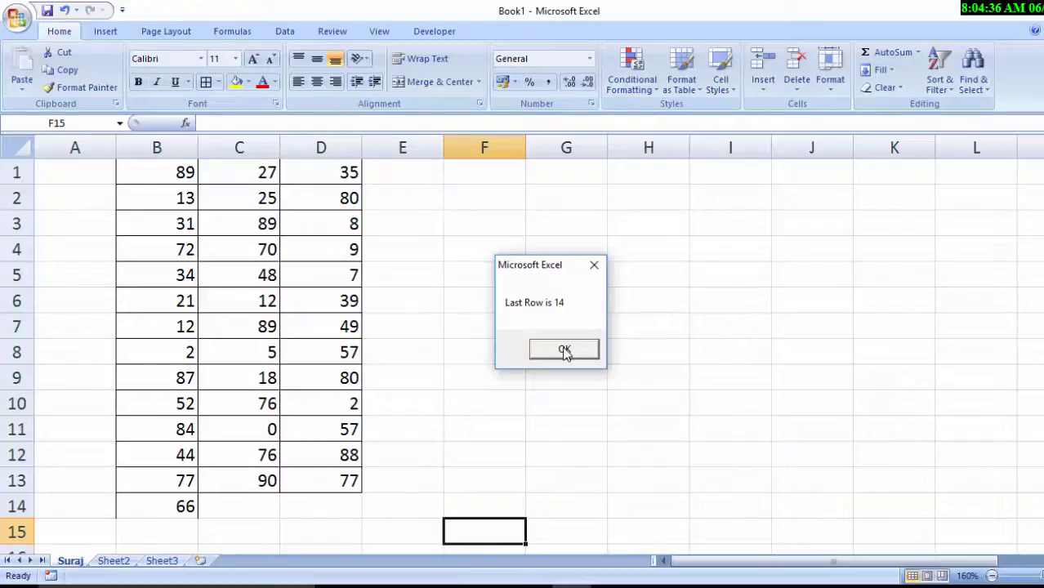
left_click(565, 349)
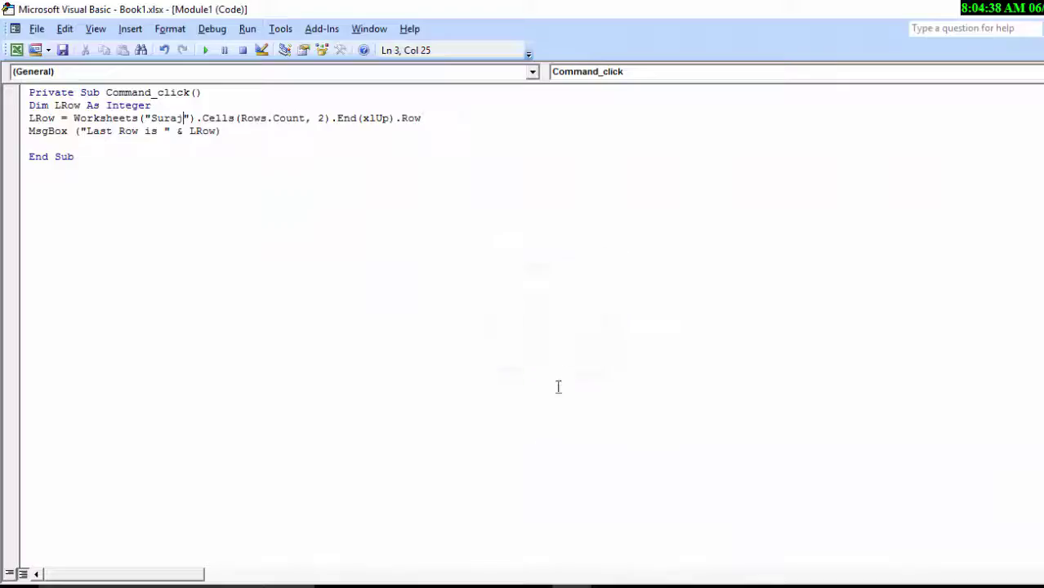